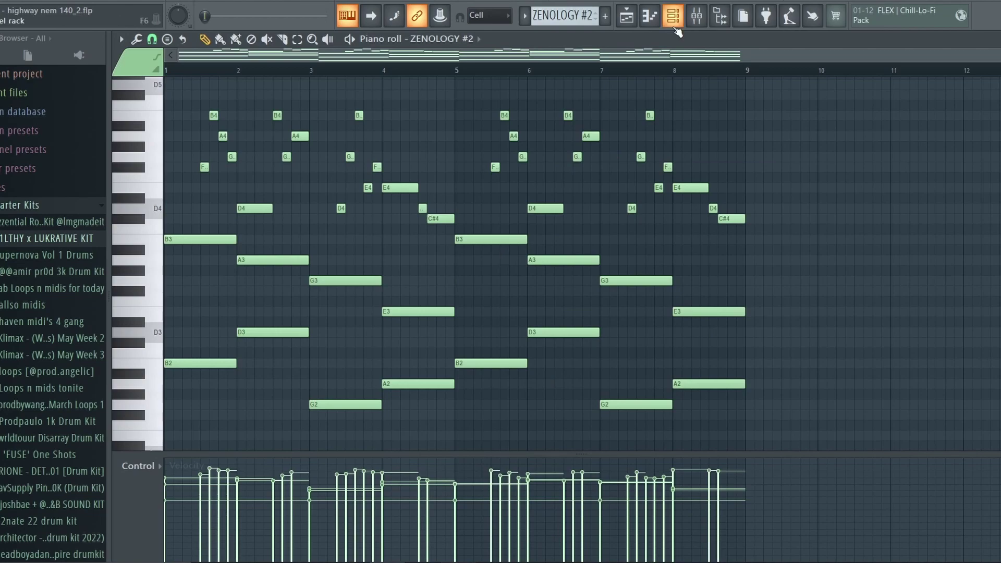
# - Inspect the preset of the ZENOLOGY #2 instrument, close its windows and play the melody pattern
pyautogui.click(673, 18)
pyautogui.scroll(-1, 267, 105)
pyautogui.click(267, 111)
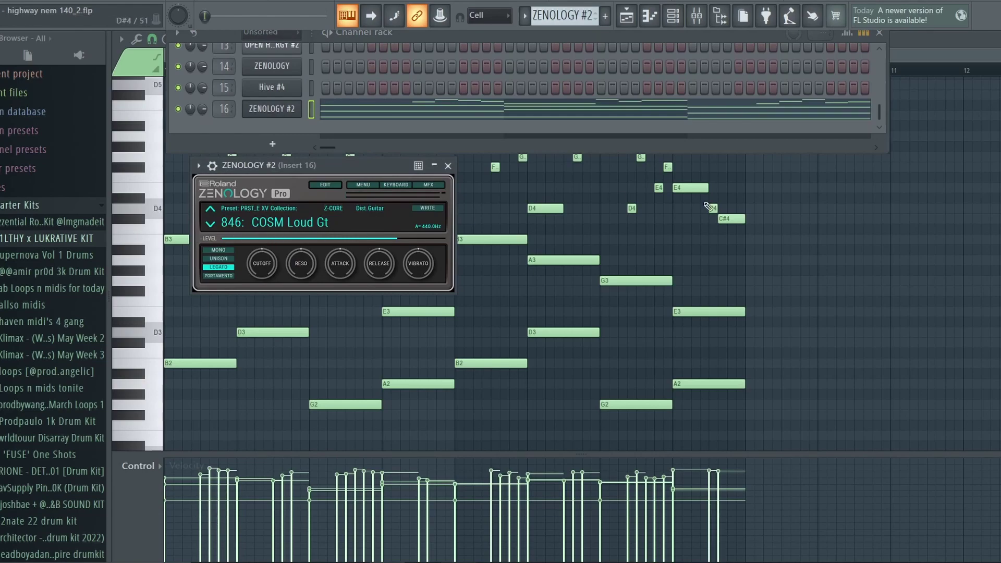
pyautogui.rightClick(617, 202)
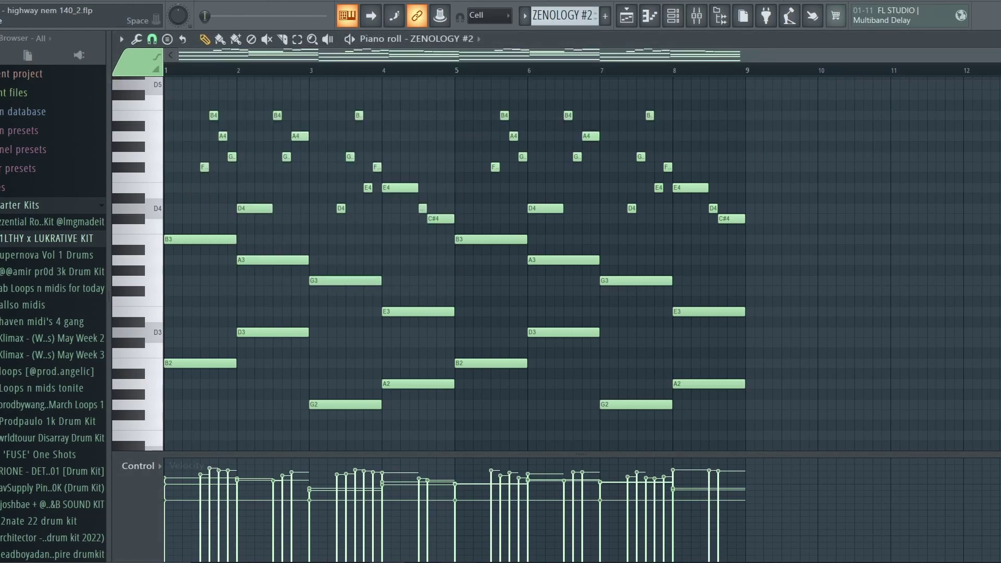
pyautogui.press('space')
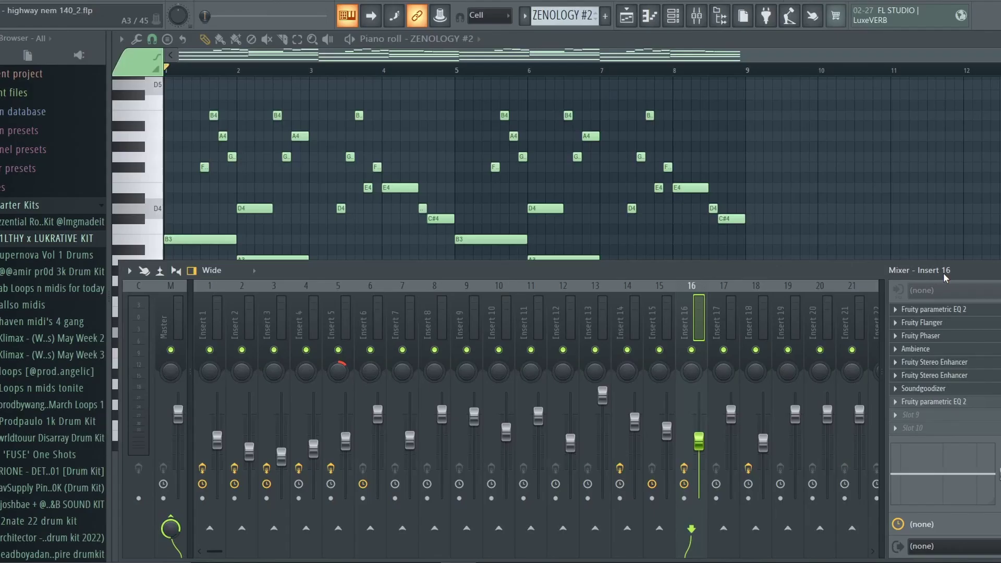
# - Review the Insert 16 effects: both Fruity parametric EQ 2 instances, Fruity Flanger, Fruity Phaser, Ambience and Soundgoodizer
pyautogui.click(945, 311)
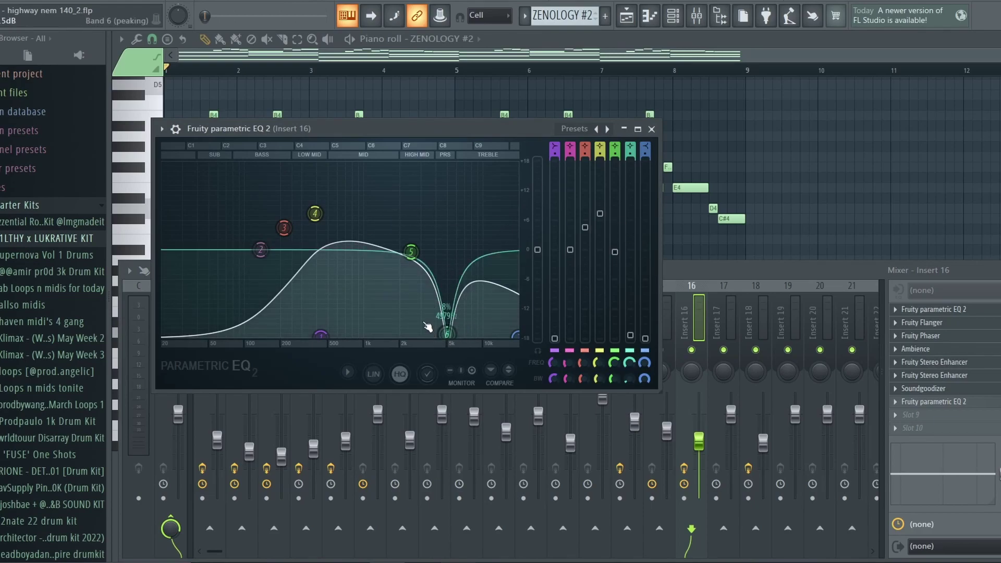
pyautogui.click(915, 325)
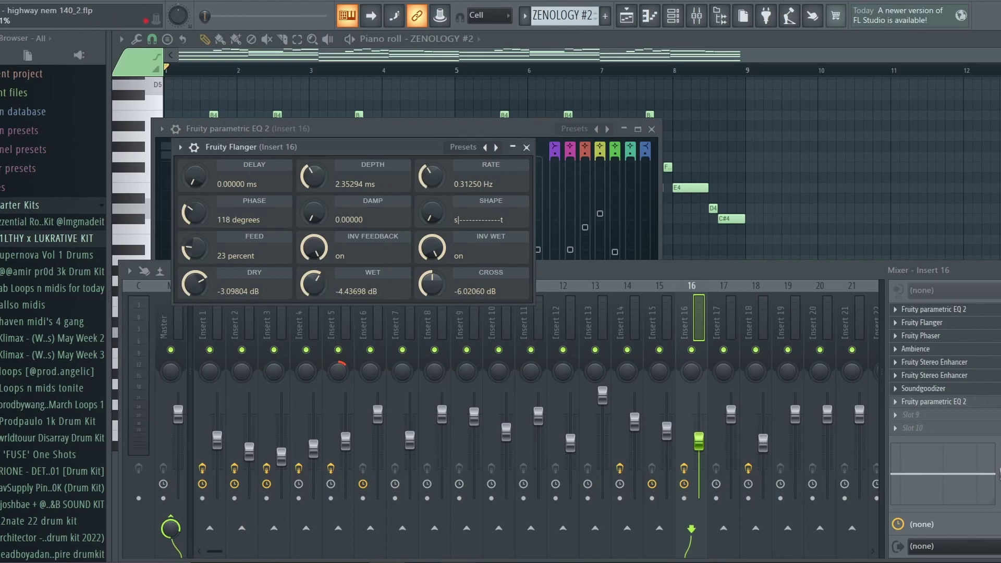
pyautogui.click(970, 338)
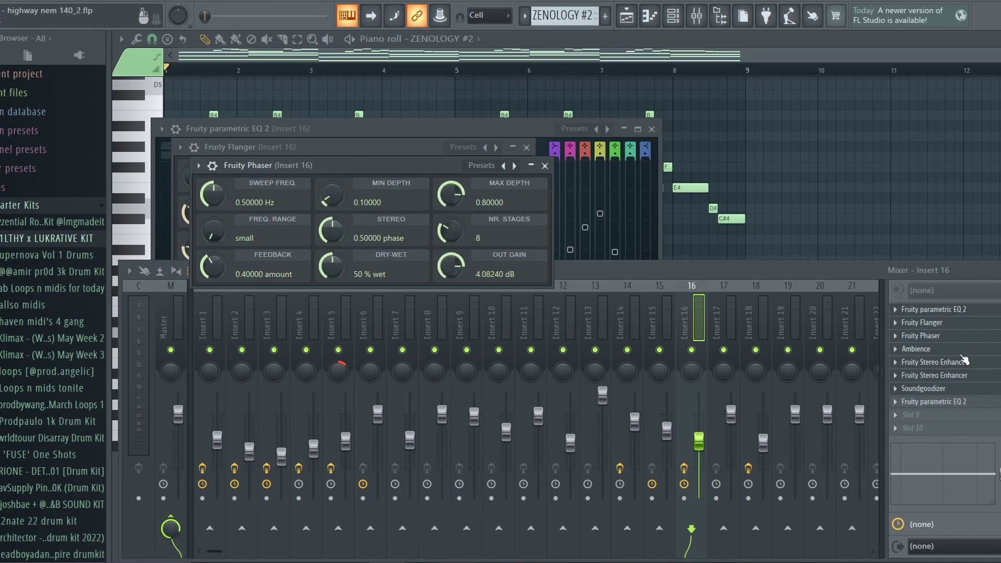
pyautogui.click(933, 350)
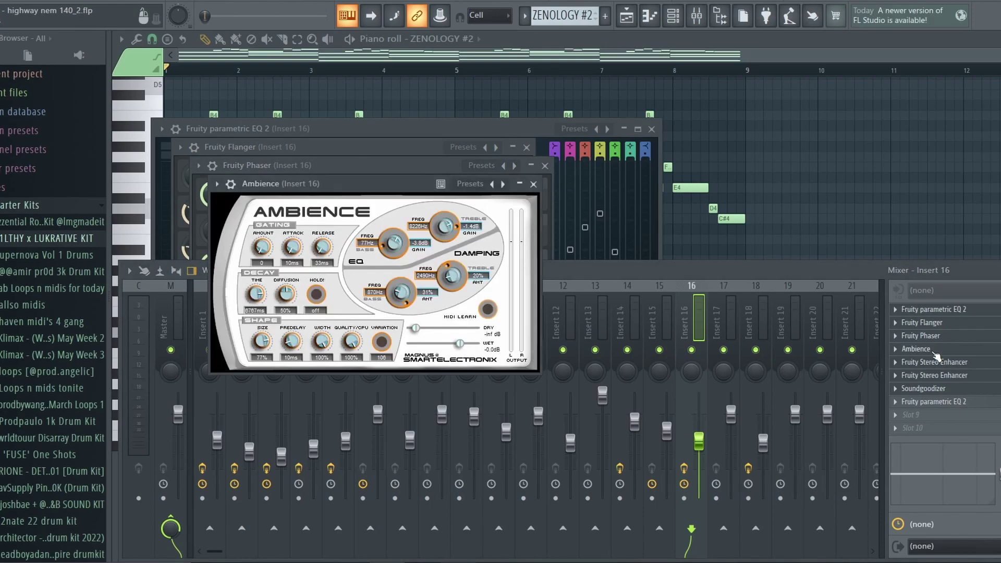
pyautogui.click(923, 389)
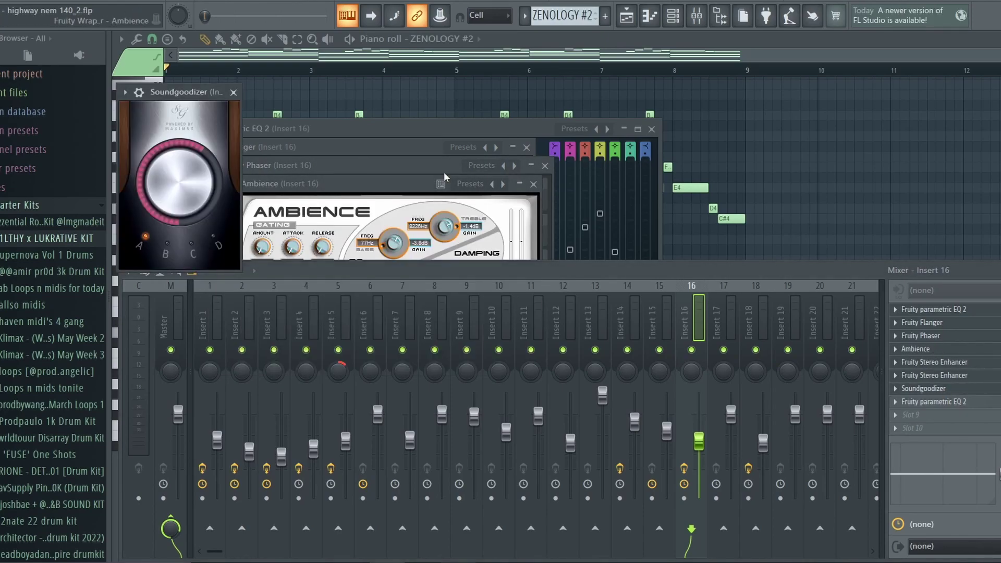
pyautogui.click(959, 402)
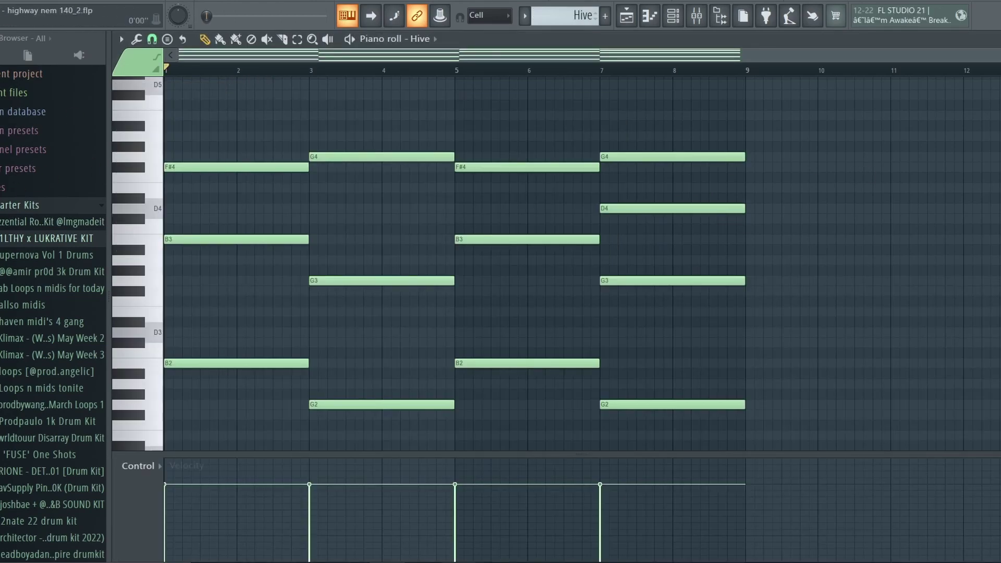
# - Look over the full note range of the Hive chord pattern and play it back
pyautogui.scroll(-2, 385, 208)
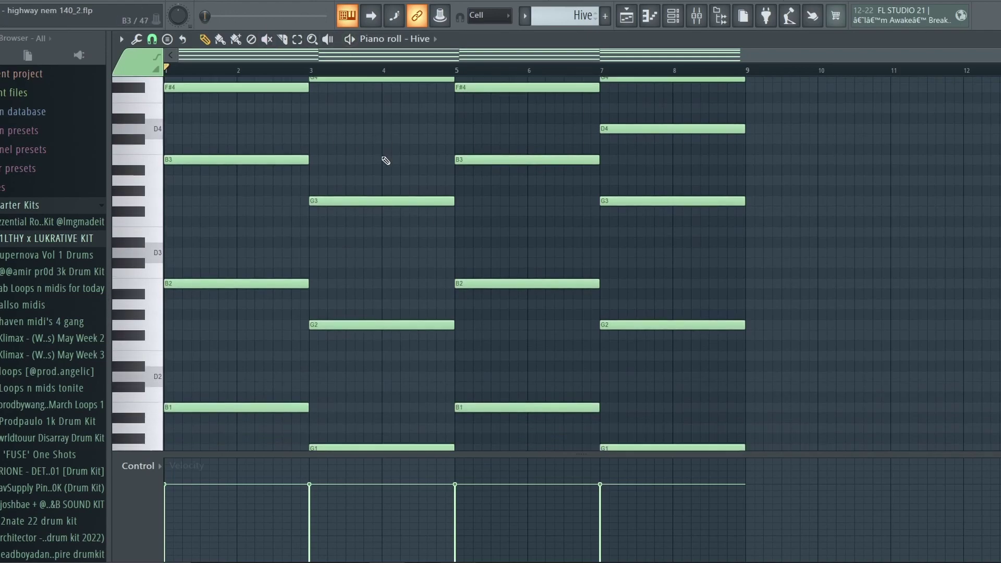
pyautogui.scroll(-4, 581, 263)
pyautogui.scroll(1, 582, 264)
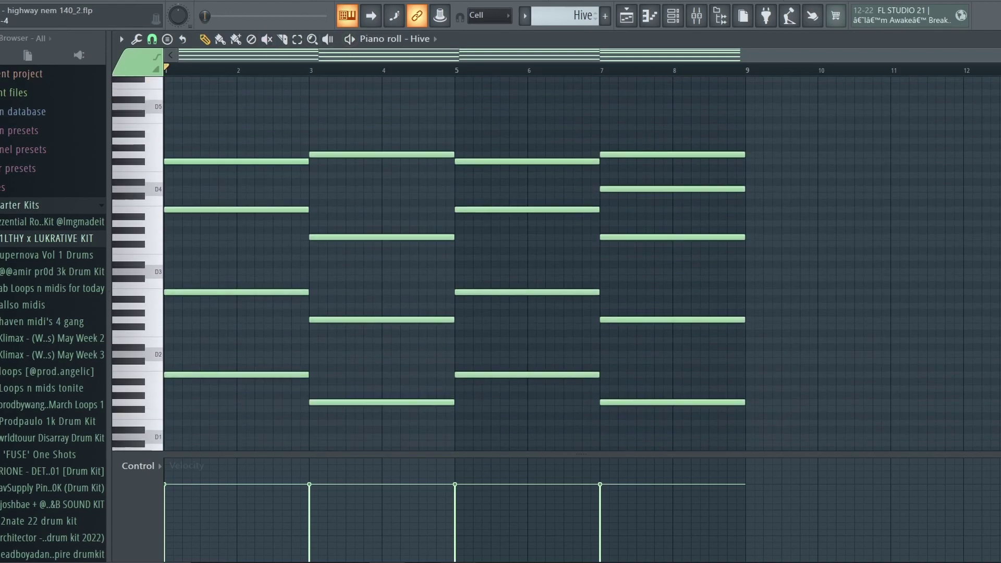
pyautogui.click(673, 16)
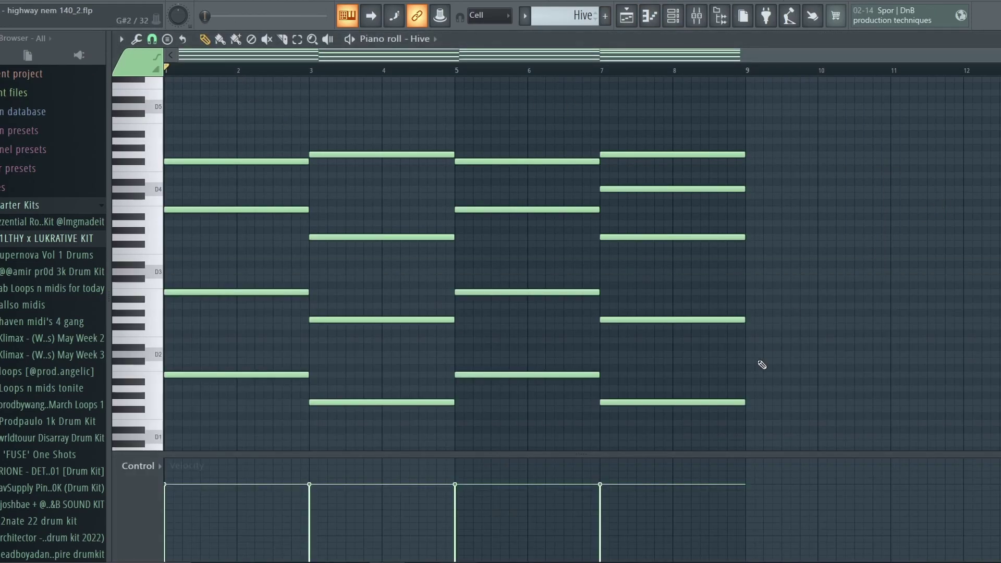
pyautogui.press('space')
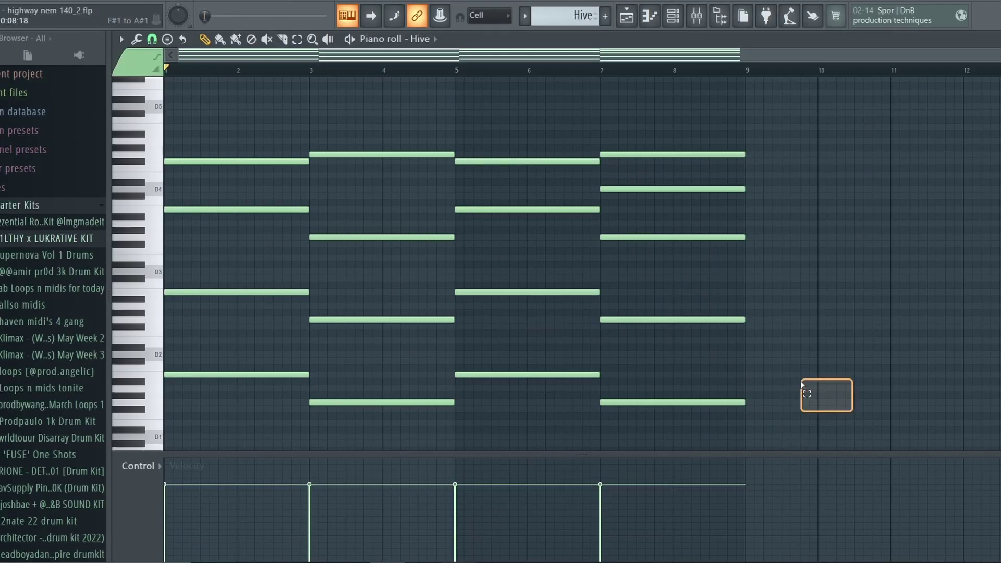
pyautogui.moveTo(800, 382); pyautogui.dragTo(743, 401)
# - Examine the notes of the Hive #2 pattern, check its instrument channel and play the pattern
pyautogui.rightClick(275, 124)
pyautogui.rightClick(926, 299)
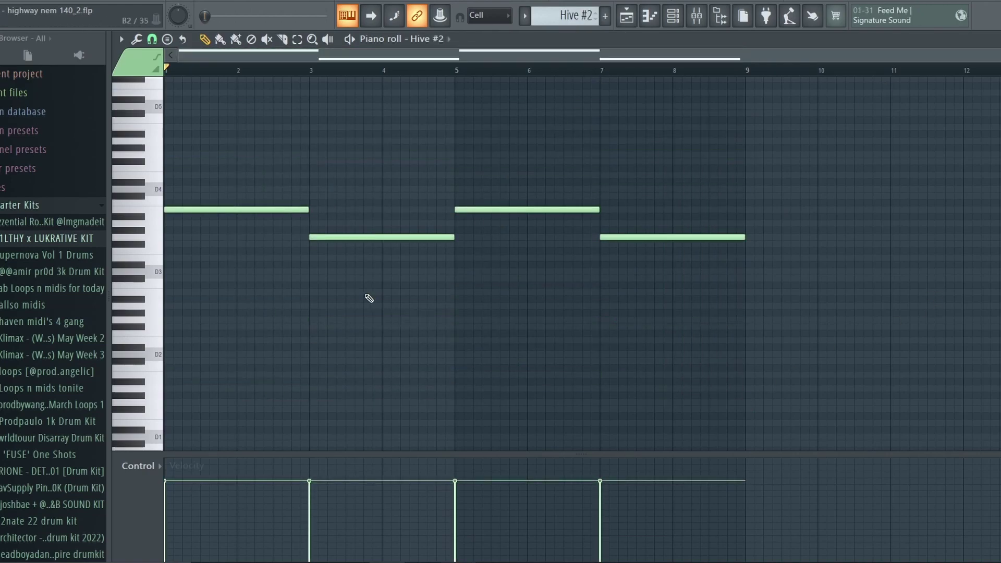
pyautogui.moveTo(842, 315); pyautogui.dragTo(276, 175)
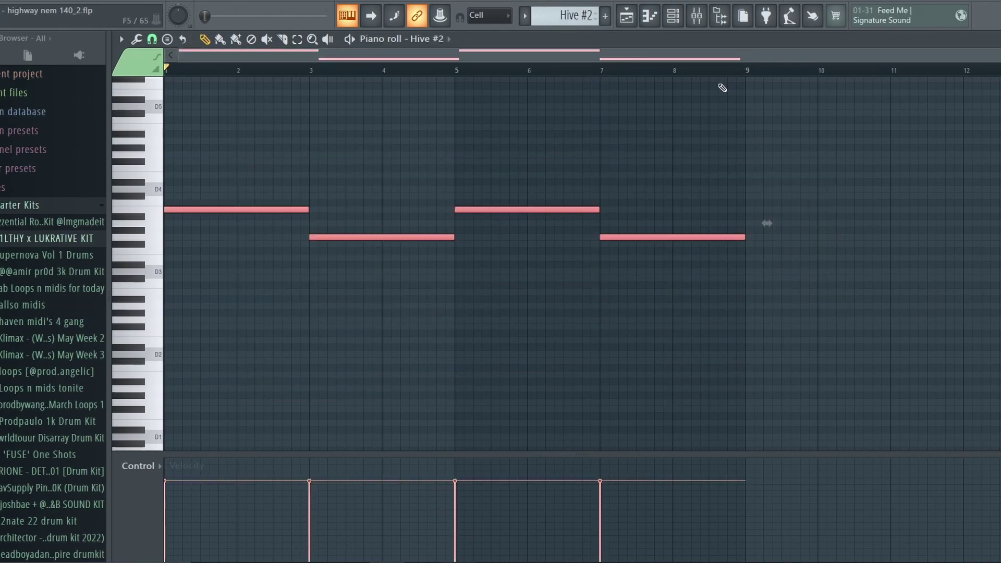
pyautogui.click(680, 23)
pyautogui.click(271, 89)
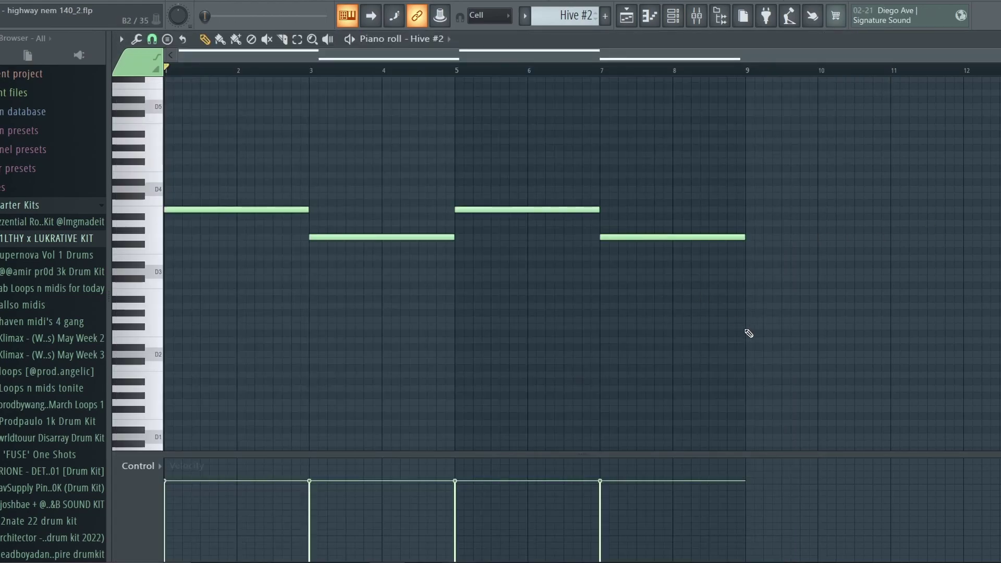
pyautogui.moveTo(748, 335); pyautogui.dragTo(217, 167)
pyautogui.click(227, 90)
pyautogui.press('space')
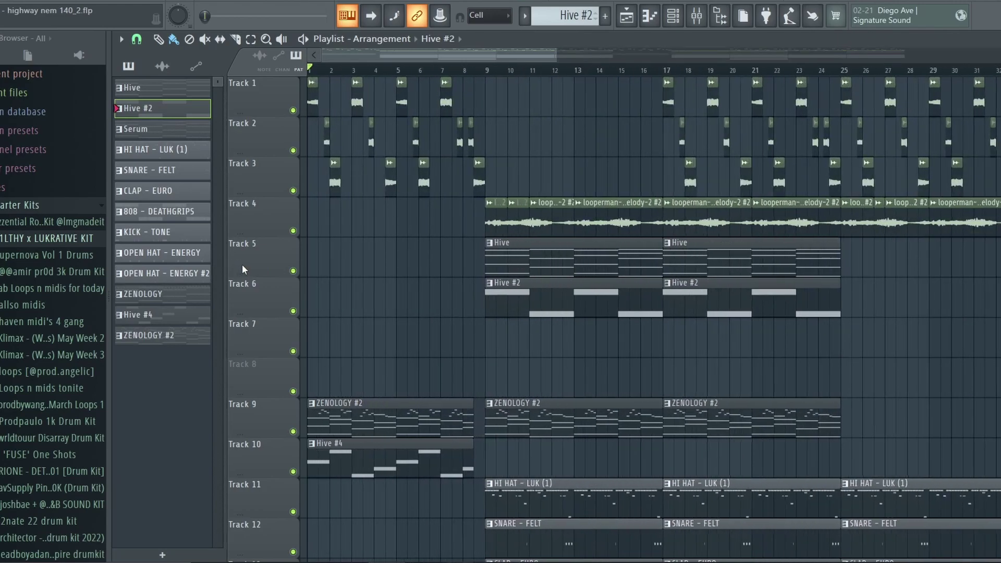
# - Examine the vocal chops on Tracks 1 to 3 and the vocal melody on Track 4 in the playlist, and play them
pyautogui.scroll(5, 244, 268)
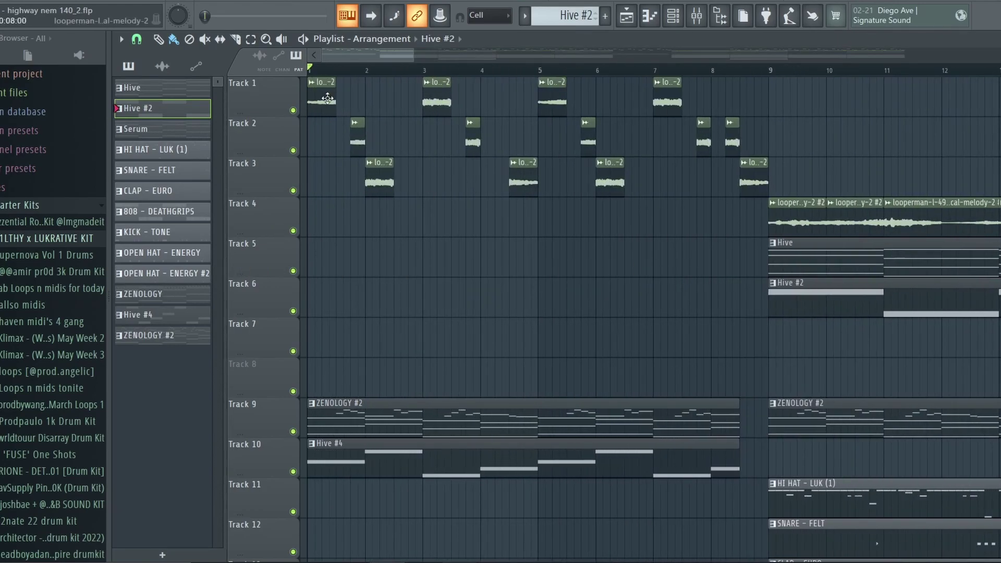
pyautogui.doubleClick(519, 180)
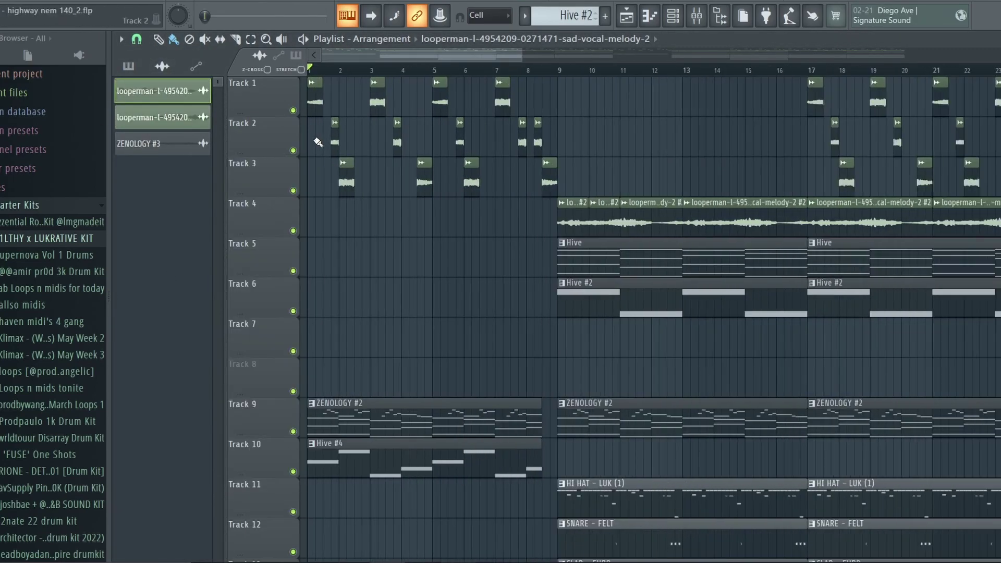
pyautogui.moveTo(537, 83); pyautogui.dragTo(310, 191)
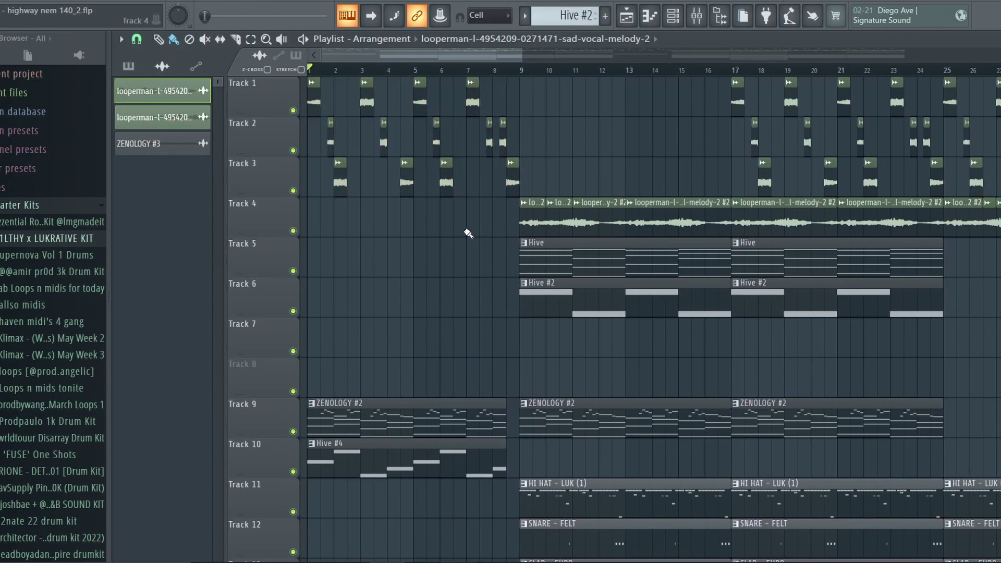
pyautogui.scroll(-3, 469, 235)
pyautogui.moveTo(370, 224); pyautogui.dragTo(833, 203)
pyautogui.keyDown('ctrl'); pyautogui.click(495, 163); pyautogui.keyUp('ctrl')
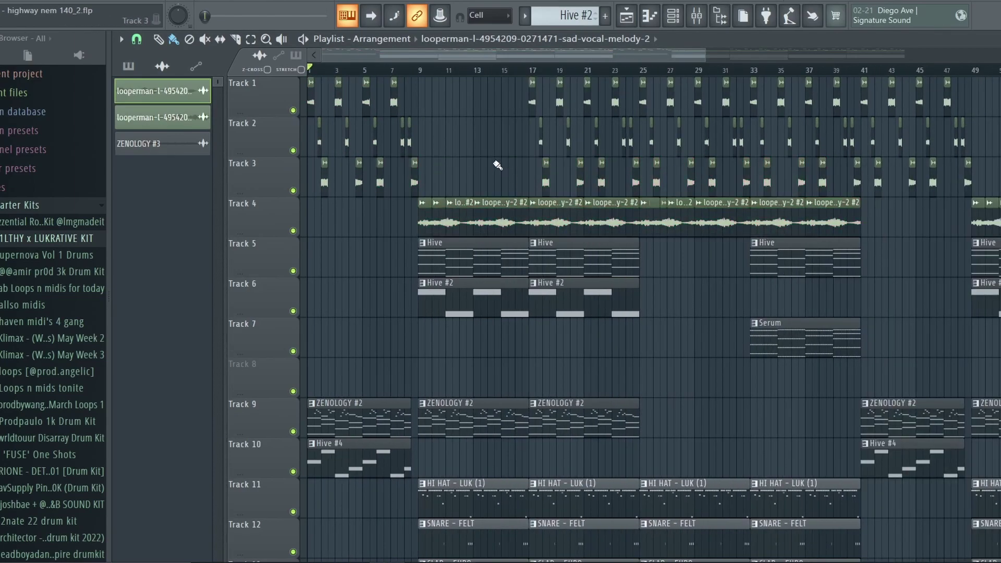
pyautogui.scroll(3, 496, 165)
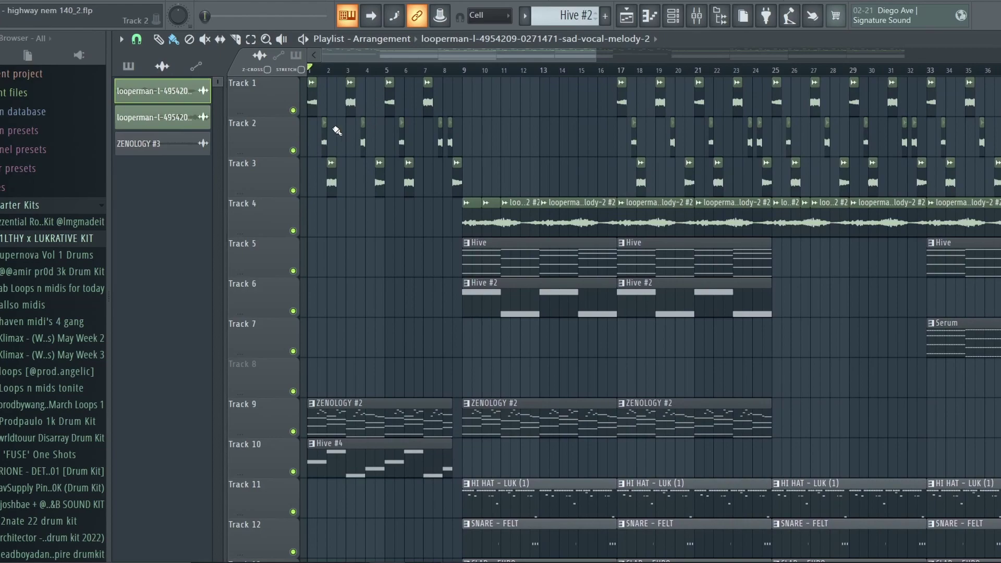
pyautogui.press('space')
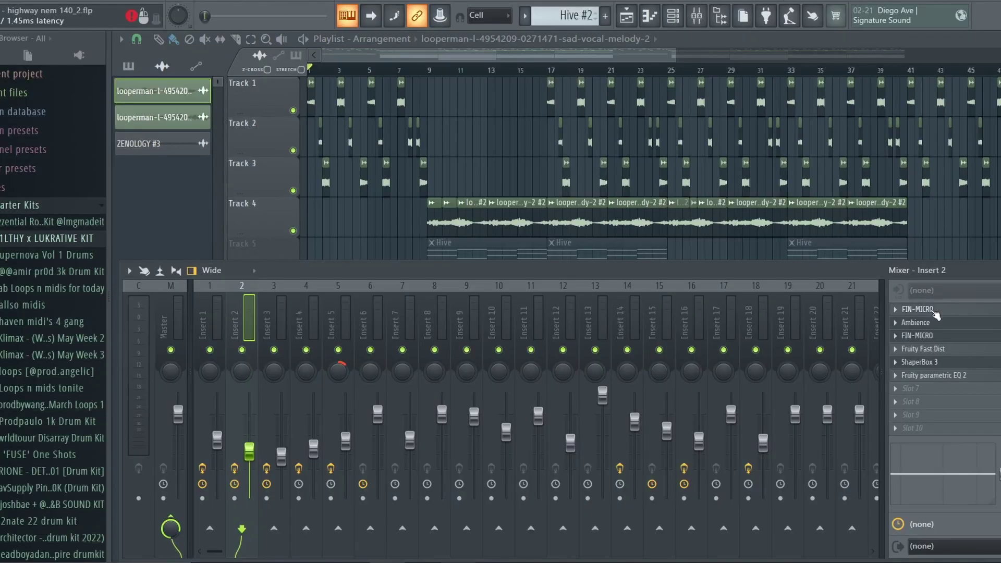
# - Review the Insert 2 vocal effects: both FIN-MICRO instances, Ambience, Fruity Fast Dist, ShaperBox 3 and Fruity parametric EQ 2
pyautogui.click(934, 311)
pyautogui.moveTo(354, 116); pyautogui.dragTo(282, 67)
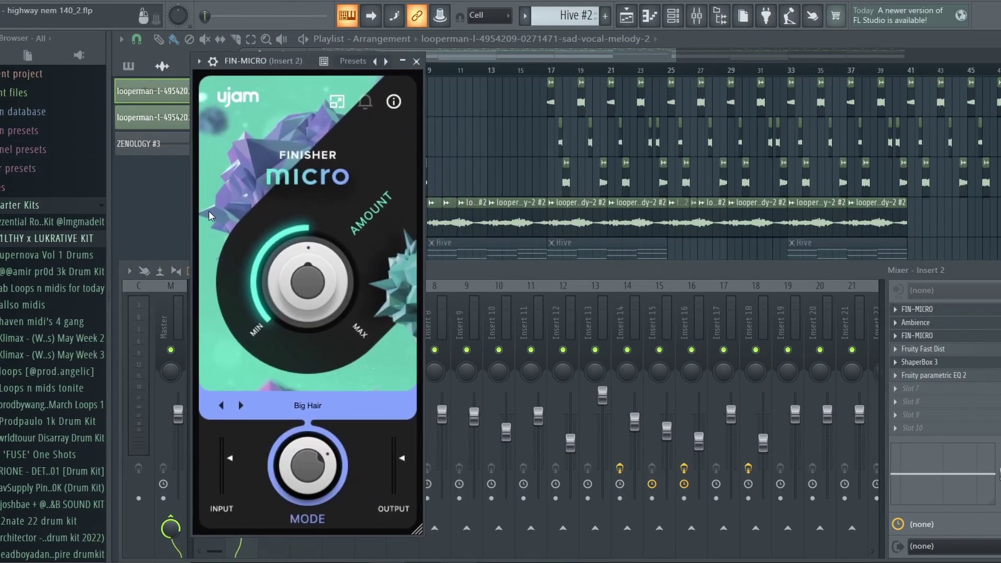
pyautogui.click(916, 322)
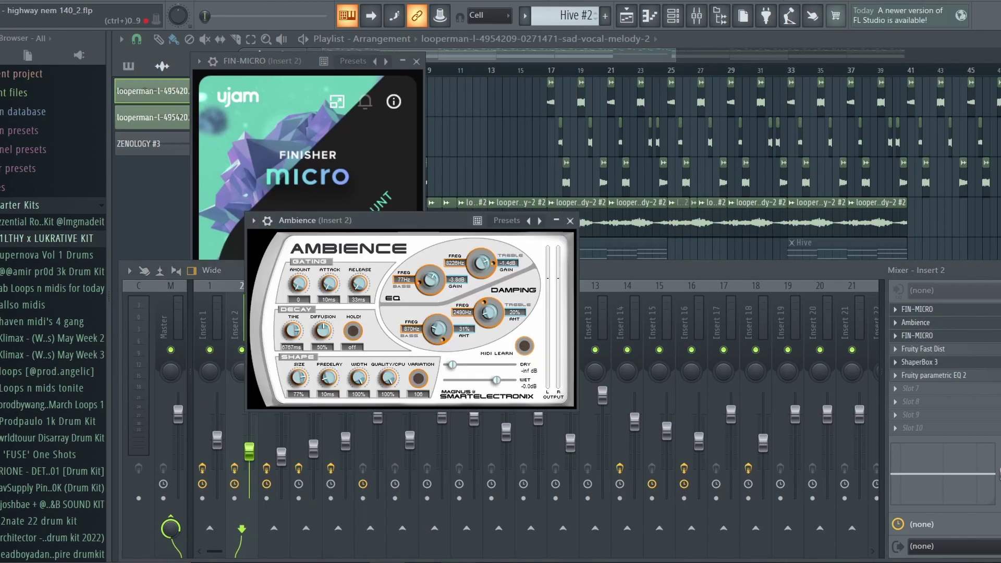
pyautogui.click(918, 335)
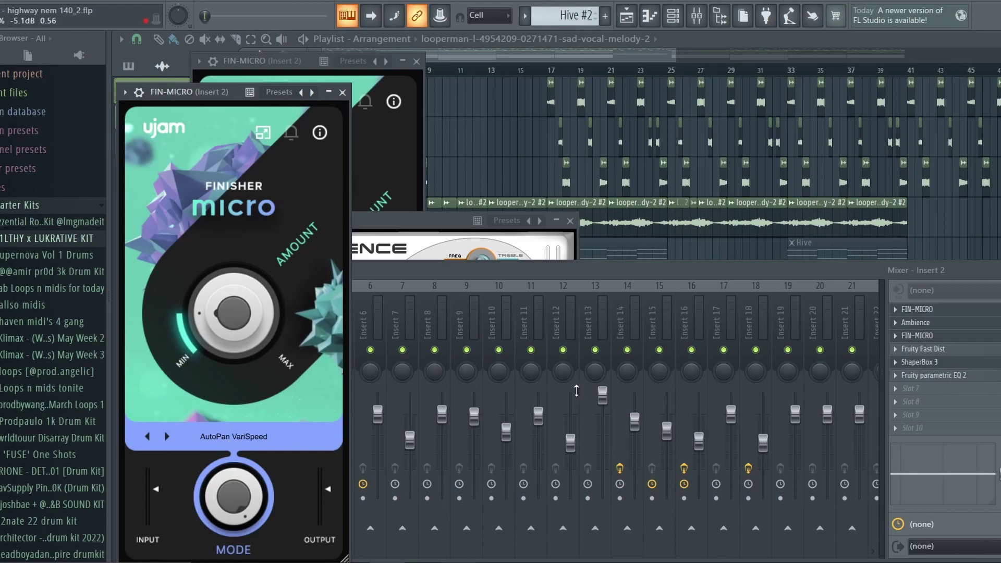
pyautogui.click(922, 349)
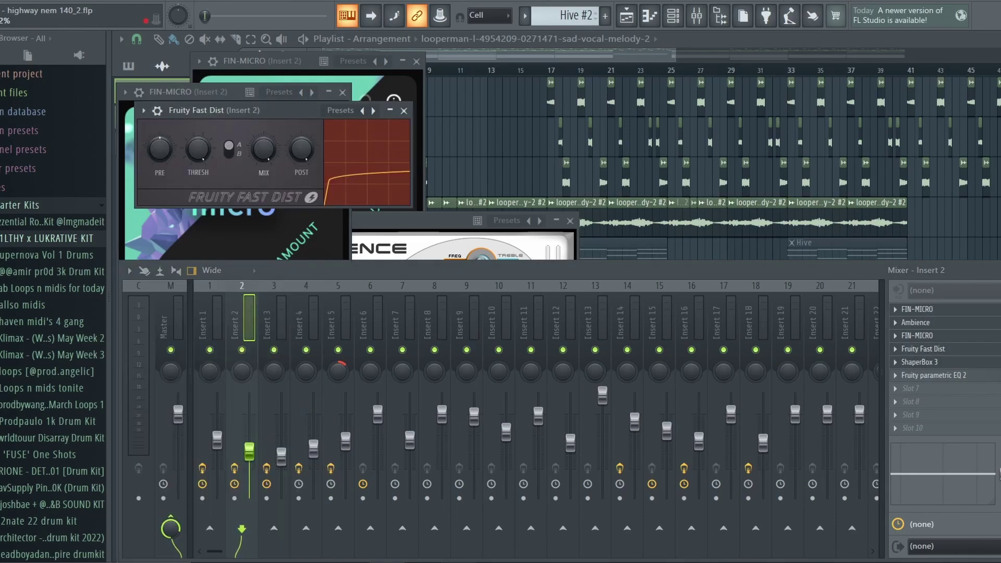
pyautogui.click(921, 362)
pyautogui.moveTo(431, 130); pyautogui.dragTo(320, 78)
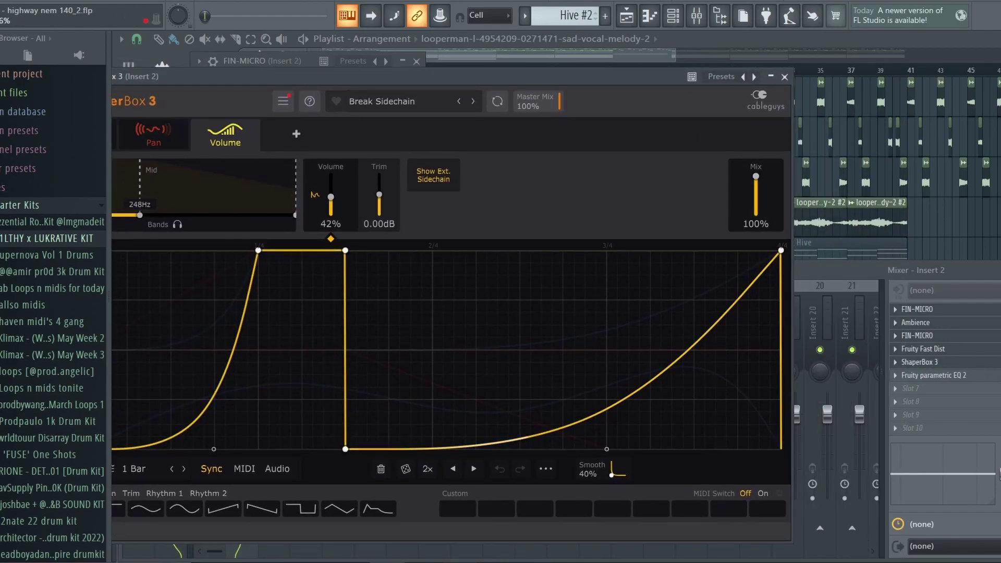
pyautogui.click(933, 375)
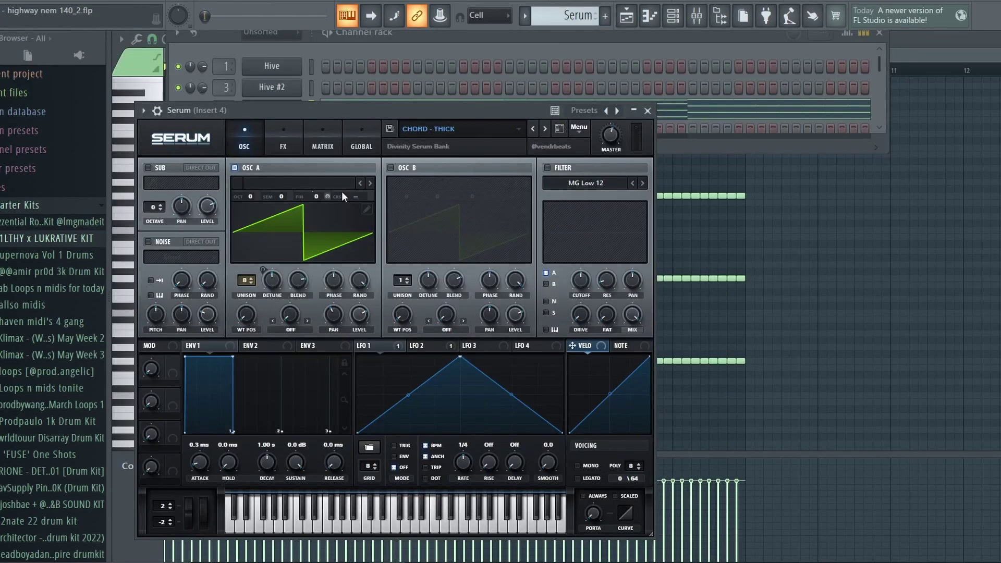
# - Close the Serum instrument, look over its repeated chord notes in the piano roll and play the pattern
pyautogui.rightClick(862, 265)
pyautogui.moveTo(824, 392); pyautogui.dragTo(165, 92)
pyautogui.rightClick(993, 284)
pyautogui.moveTo(777, 110); pyautogui.dragTo(174, 132)
pyautogui.rightClick(821, 148)
pyautogui.moveTo(813, 136); pyautogui.dragTo(167, 98)
pyautogui.rightClick(246, 105)
pyautogui.press('space')
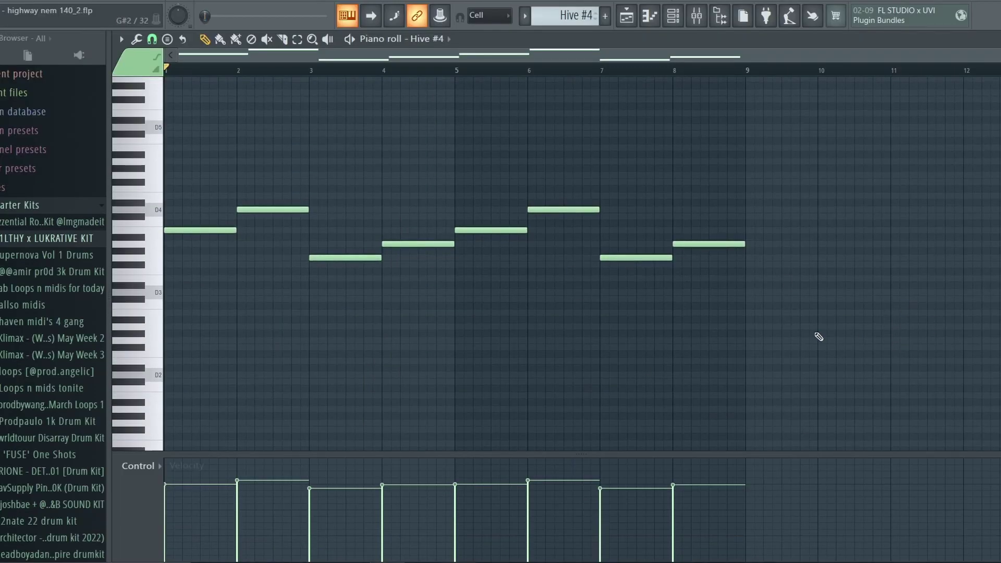
# - Examine the notes of the Hive #4 pattern and play it back
pyautogui.moveTo(849, 315); pyautogui.dragTo(144, 172)
pyautogui.keyDown('ctrl'); pyautogui.click(305, 159); pyautogui.keyUp('ctrl')
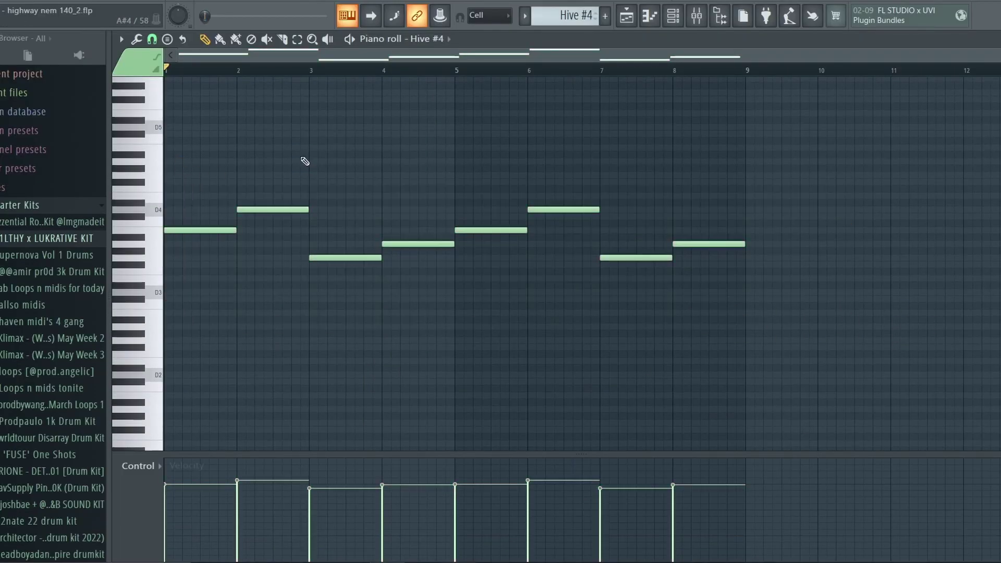
pyautogui.press('space')
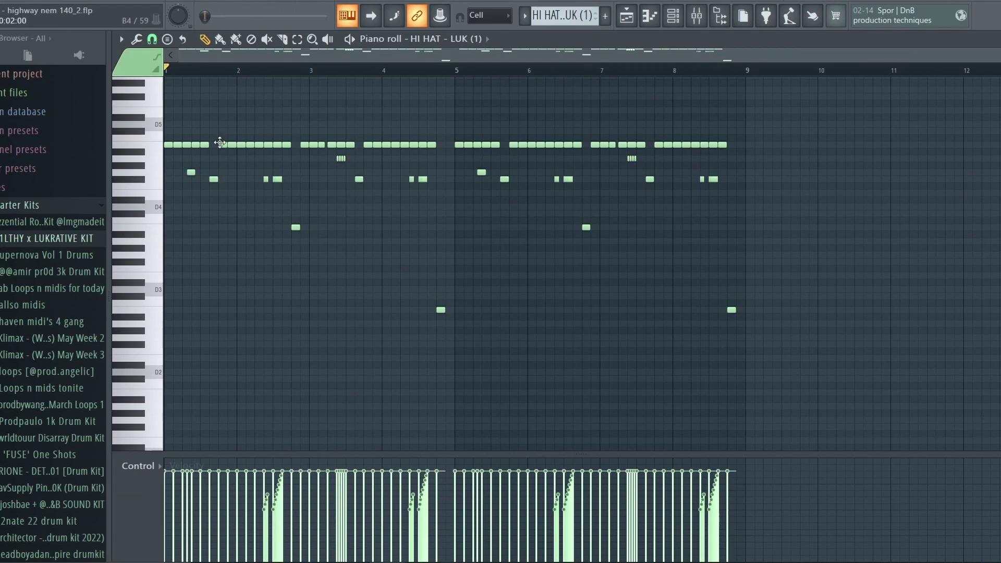
# - Review the HI HAT - LUK (1) pattern and its sampler settings, and open Fruity Reeverb 2 on mixer Insert 5
pyautogui.moveTo(833, 349); pyautogui.dragTo(159, 99)
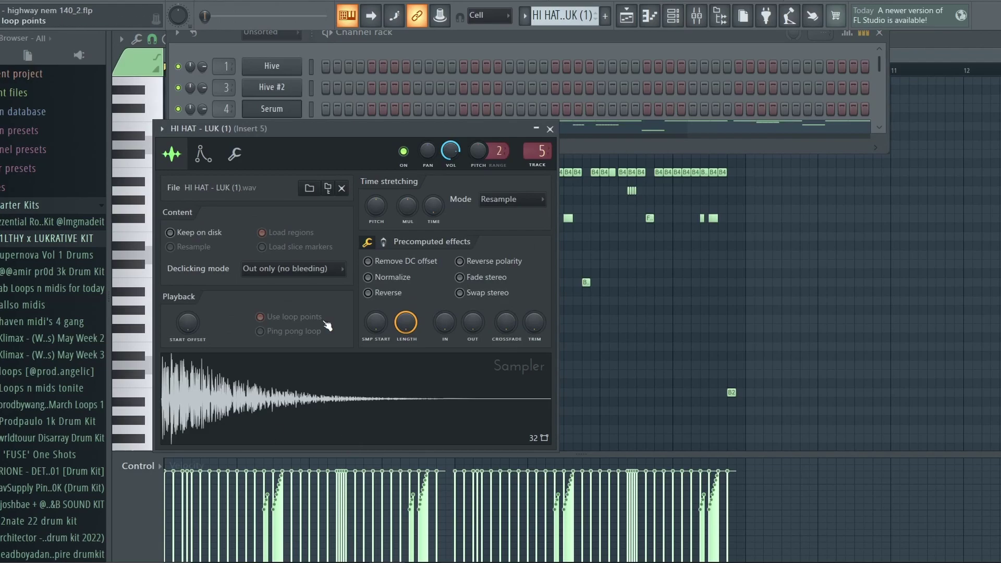
pyautogui.click(697, 16)
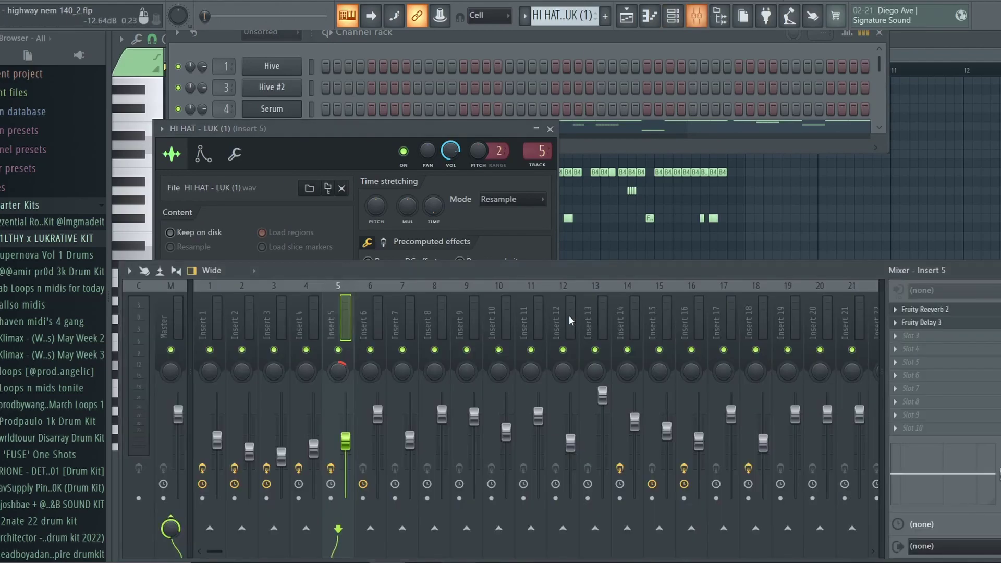
pyautogui.click(926, 310)
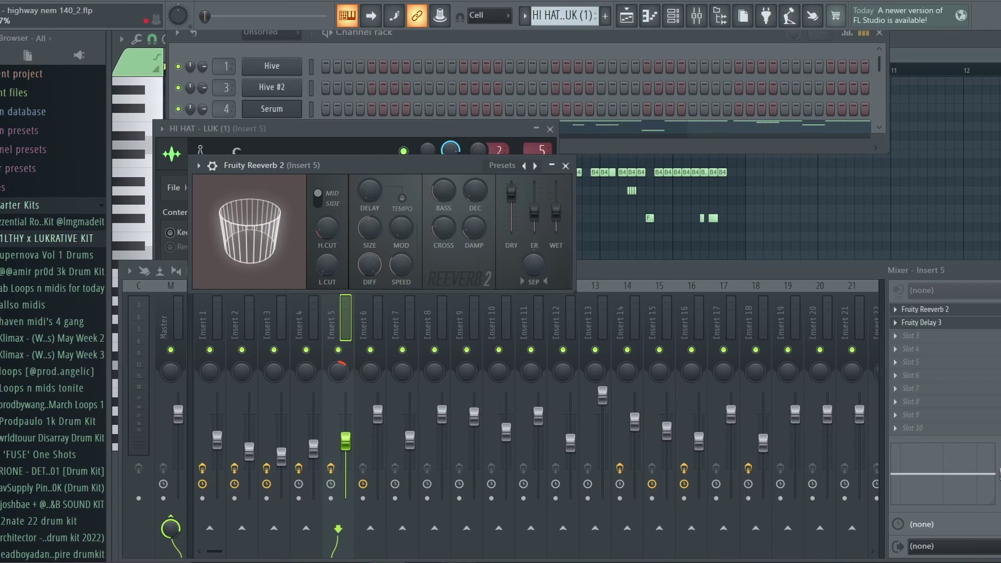
# - Open Fruity Delay 3 on mixer Insert 5, and examine the SNARE - FELT notes by selecting the hits up to bar 5
pyautogui.click(926, 322)
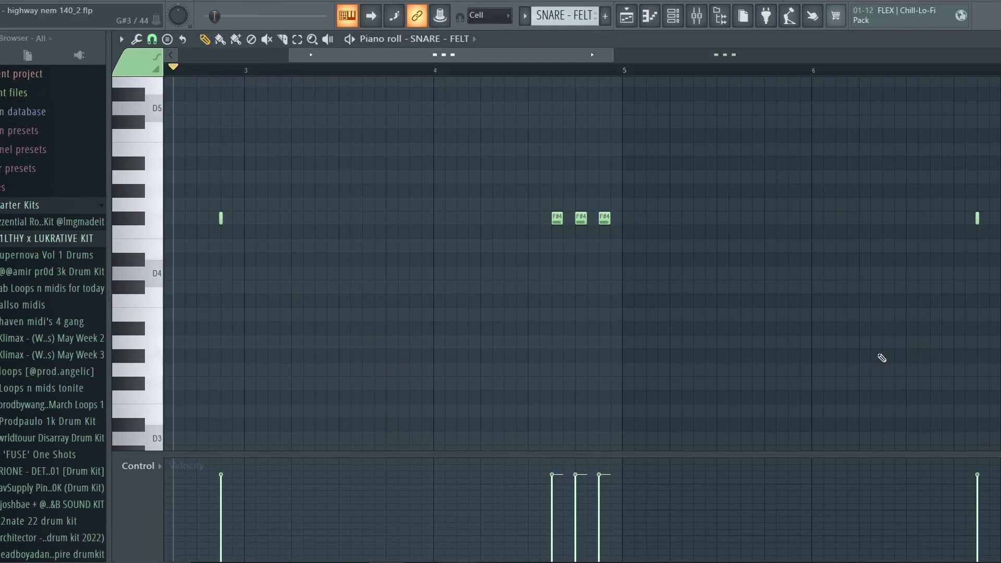
pyautogui.scroll(-2, 662, 270)
pyautogui.scroll(3, 458, 293)
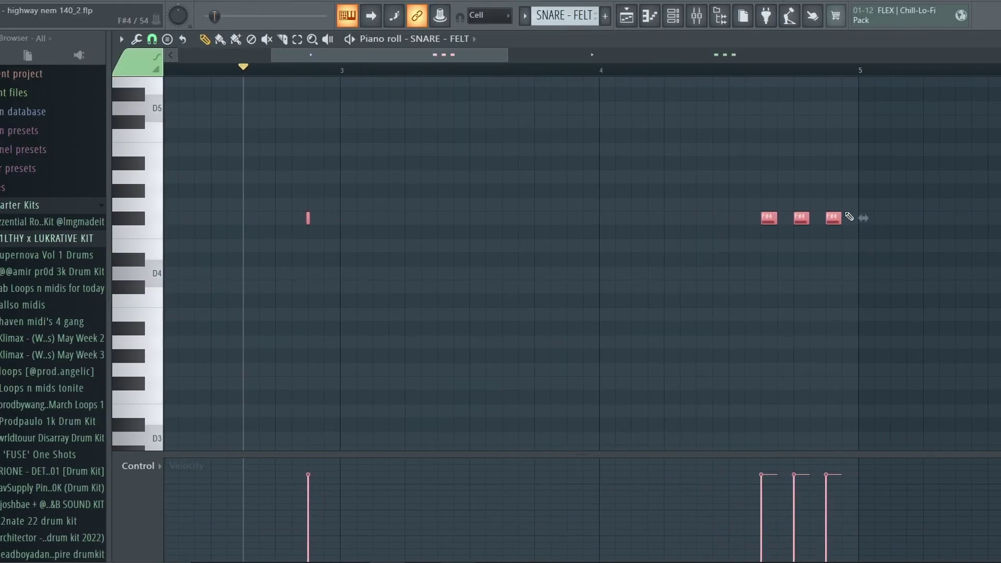
pyautogui.moveTo(901, 241); pyautogui.dragTo(170, 224)
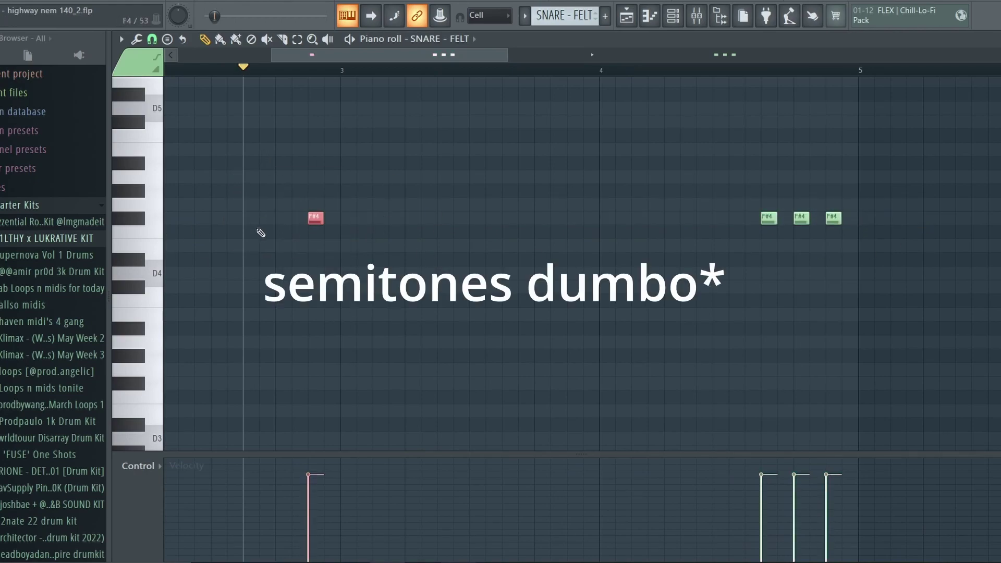
pyautogui.moveTo(259, 143); pyautogui.dragTo(812, 304)
pyautogui.scroll(-3, 661, 273)
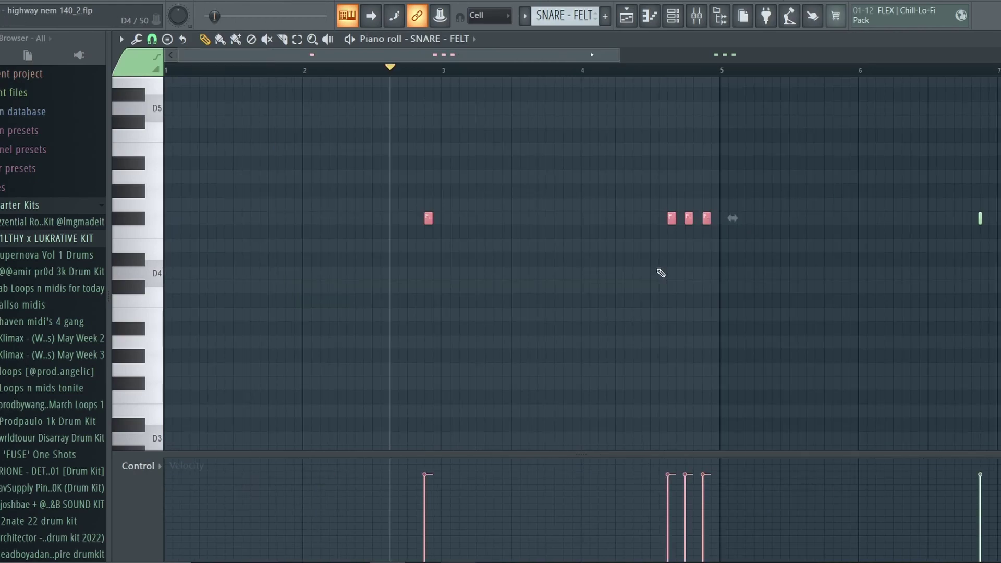
pyautogui.moveTo(391, 186); pyautogui.dragTo(797, 340)
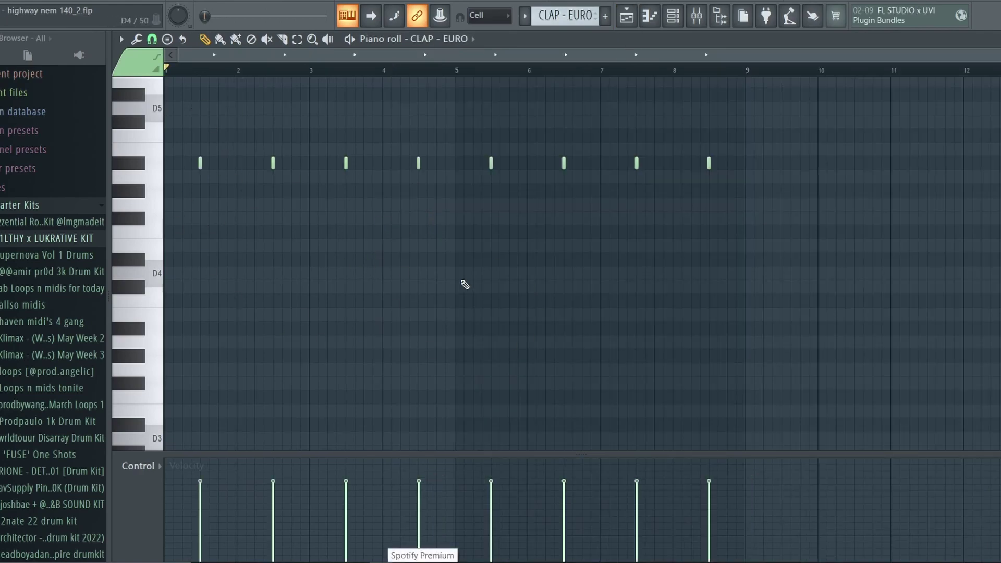
# - Play back the CLAP - EURO, 808 - DEATHGRIPS and KICK - TONE patterns while viewing their notes
pyautogui.press('space')
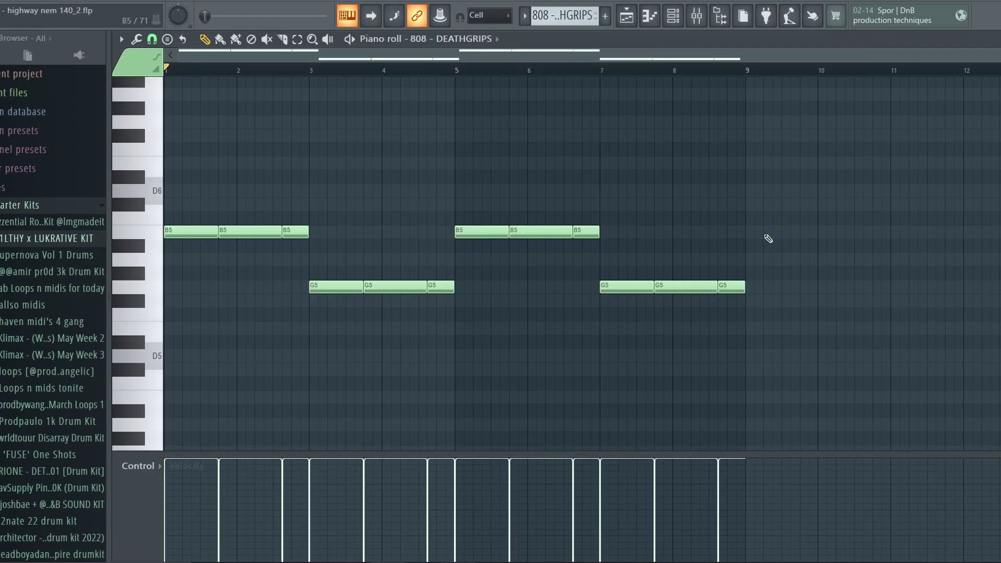
pyautogui.press('space')
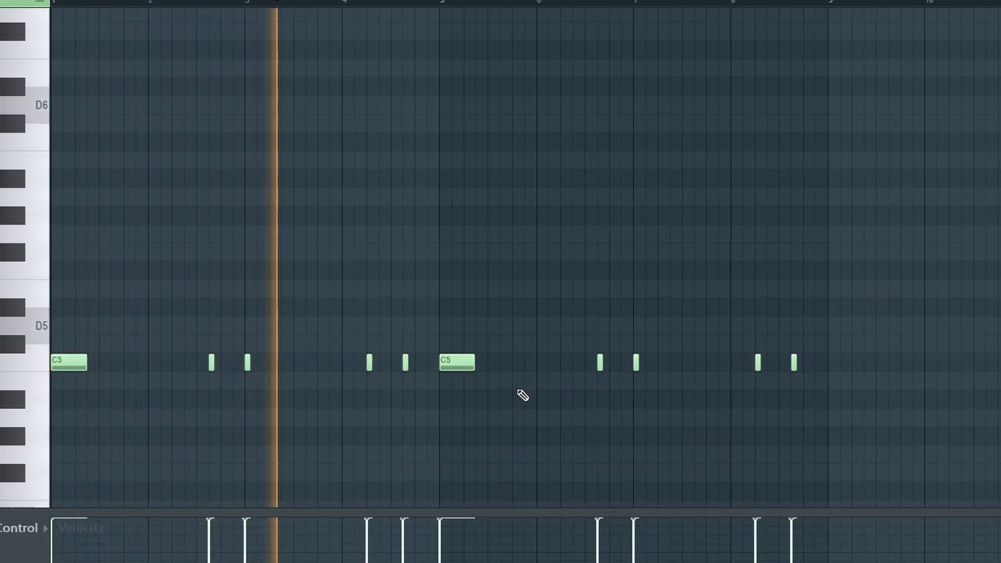
pyautogui.scroll(-2, 519, 395)
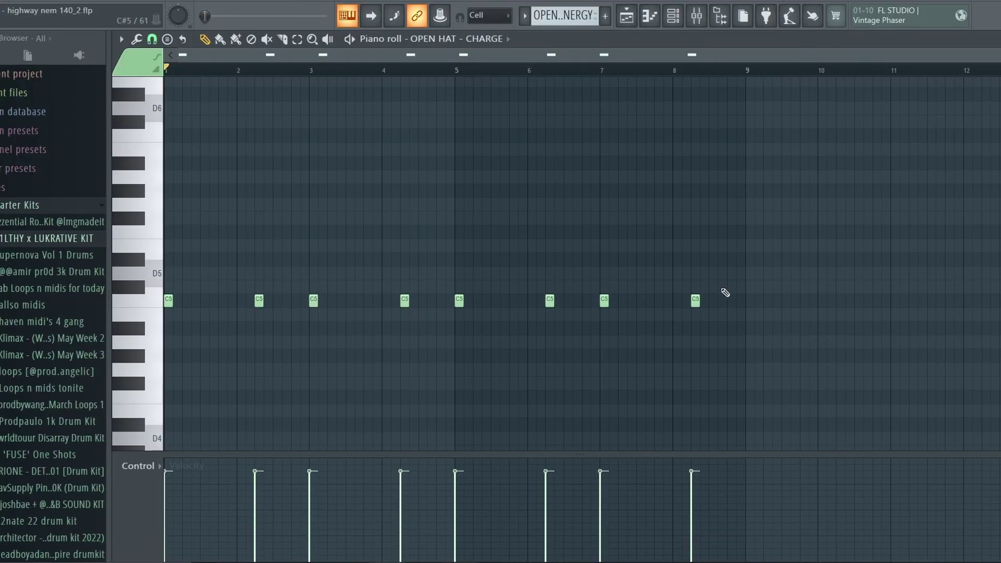
# - Look over the notes of the OPEN HAT - ENERGY and OPEN HAT - ENERGY #2 patterns
pyautogui.press('Escape')
pyautogui.scroll(3, 469, 377)
pyautogui.doubleClick(482, 410)
pyautogui.scroll(4, 484, 320)
pyautogui.scroll(-6, 485, 318)
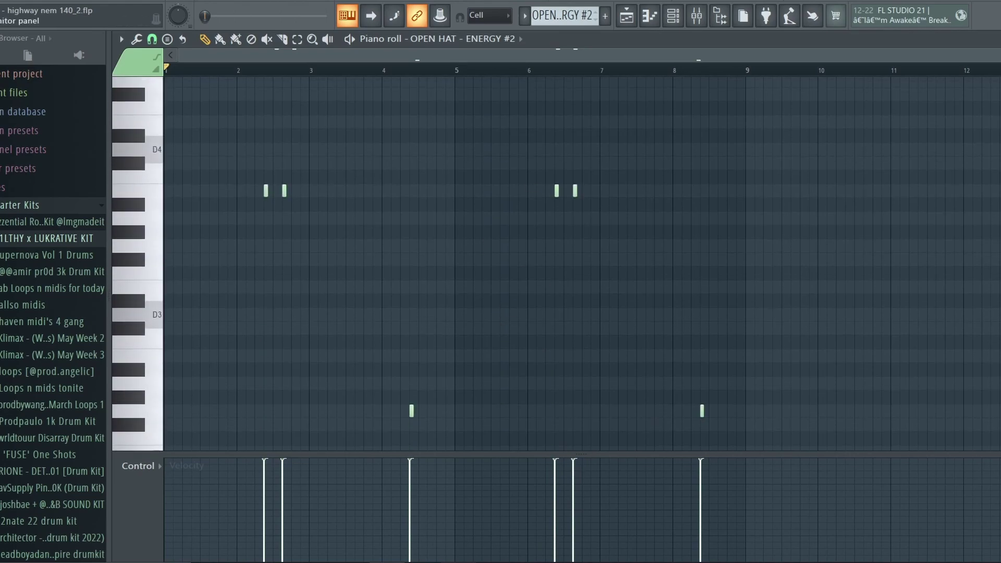
pyautogui.click(672, 21)
pyautogui.scroll(-4, 271, 138)
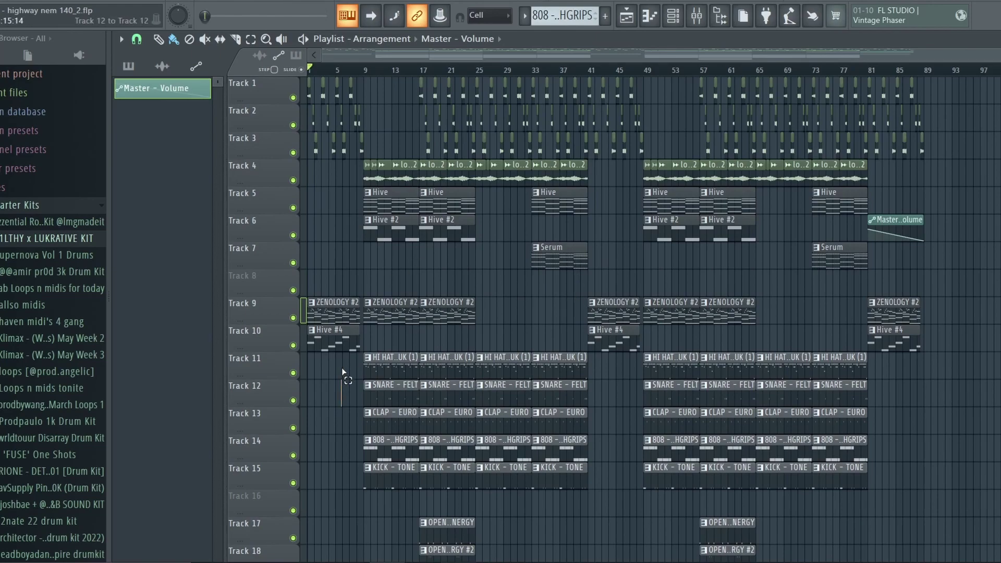
# - Select the intro clips before bar 9 in the playlist to review them, and clear the selection
pyautogui.moveTo(342, 390); pyautogui.dragTo(278, 77)
pyautogui.scroll(4, 278, 77)
pyautogui.moveTo(446, 140); pyautogui.dragTo(473, 430)
pyautogui.moveTo(444, 380); pyautogui.dragTo(381, 76)
pyautogui.keyDown('ctrl'); pyautogui.click(471, 128); pyautogui.keyUp('ctrl')
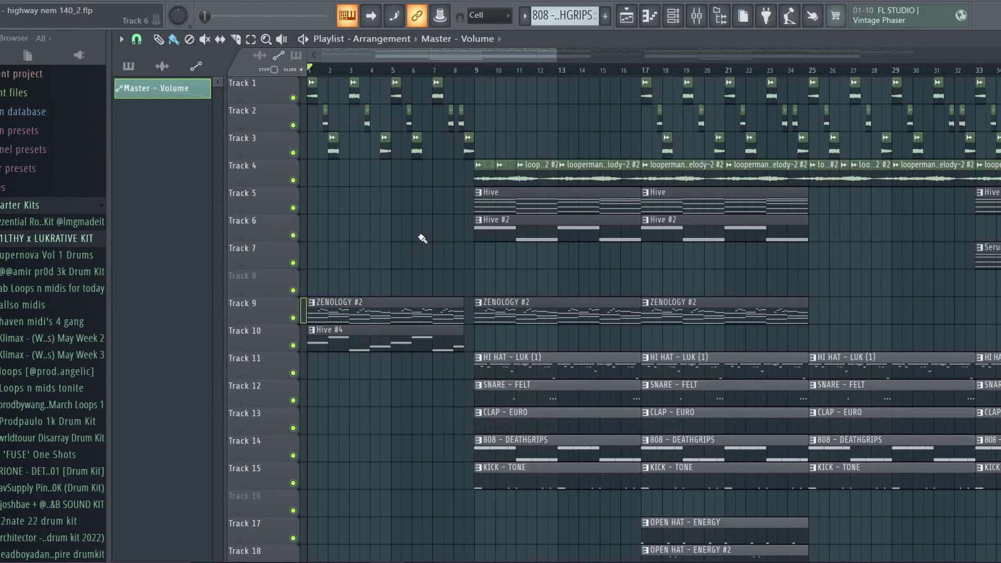
pyautogui.scroll(-5, 383, 247)
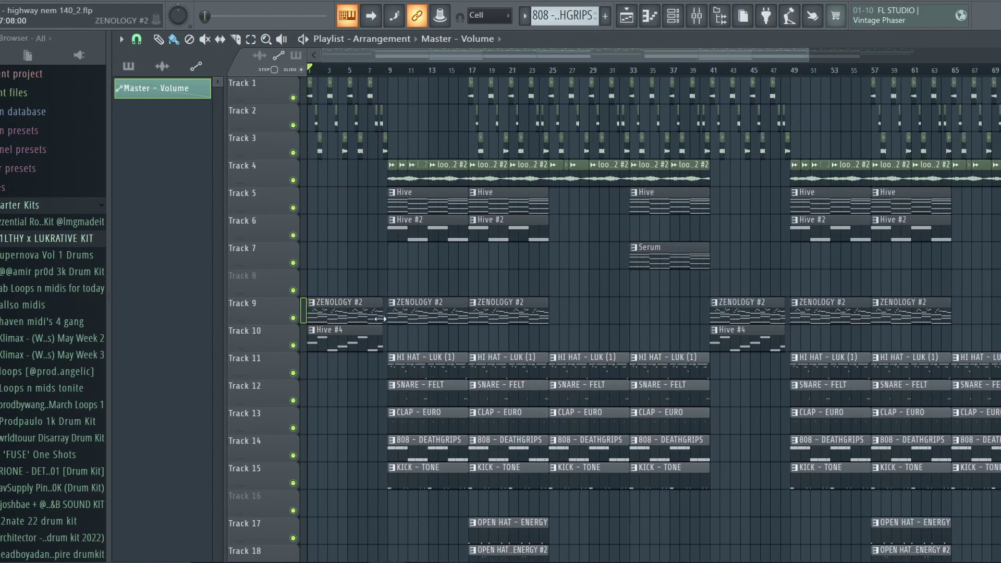
# - Select all clips from bar 9 to bar 17 on tracks 4 to 15 for review, and deselect them
pyautogui.moveTo(415, 207); pyautogui.dragTo(401, 499)
pyautogui.scroll(5, 367, 319)
pyautogui.scroll(-5, 372, 316)
pyautogui.scroll(6, 374, 316)
pyautogui.scroll(-4, 437, 307)
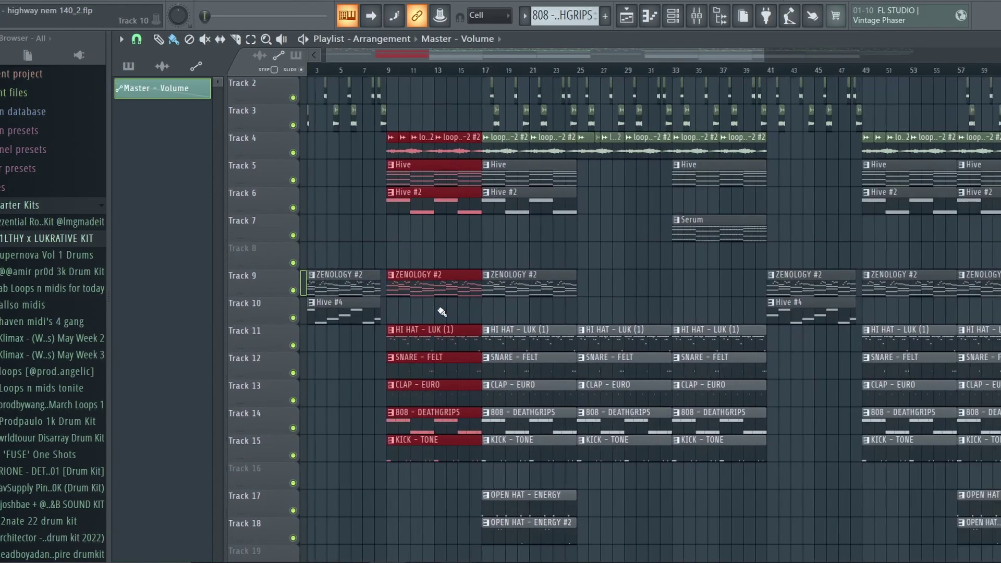
pyautogui.keyDown('ctrl'); pyautogui.click(441, 309); pyautogui.keyUp('ctrl')
# - Look over the melody, drum and open hat clips in the arrangement between bars 9 and 25
pyautogui.scroll(1, 452, 245)
pyautogui.moveTo(436, 124); pyautogui.dragTo(453, 236)
pyautogui.scroll(-5, 441, 446)
pyautogui.moveTo(446, 386); pyautogui.dragTo(444, 387)
pyautogui.scroll(4, 433, 399)
pyautogui.scroll(-4, 448, 412)
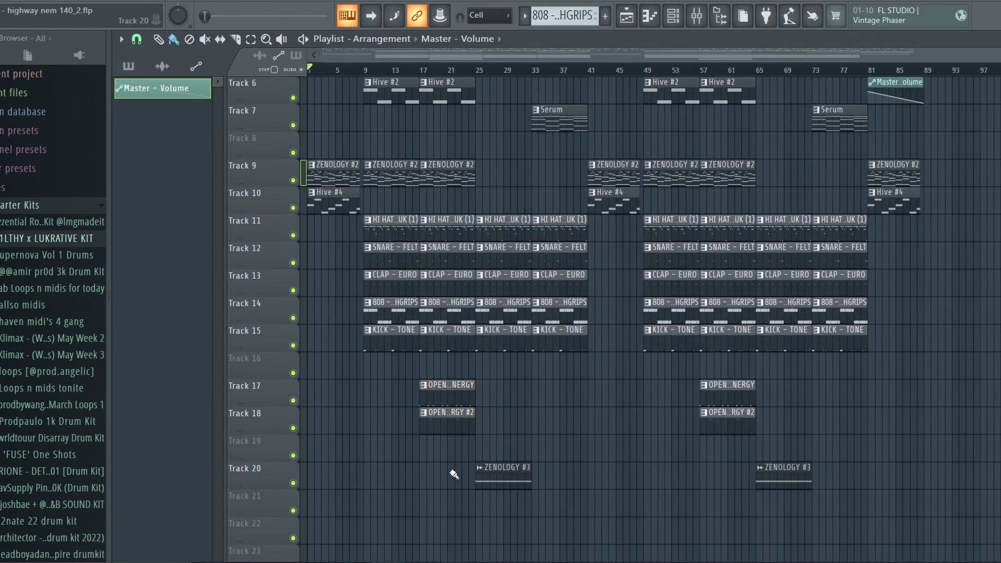
# - Select the clips from bar 25 to bar 33 and inspect the reversed ZENOLOGY #3 audio clip's settings, closing them when done
pyautogui.moveTo(498, 335); pyautogui.dragTo(489, 83)
pyautogui.scroll(-8, 508, 284)
pyautogui.scroll(5, 509, 359)
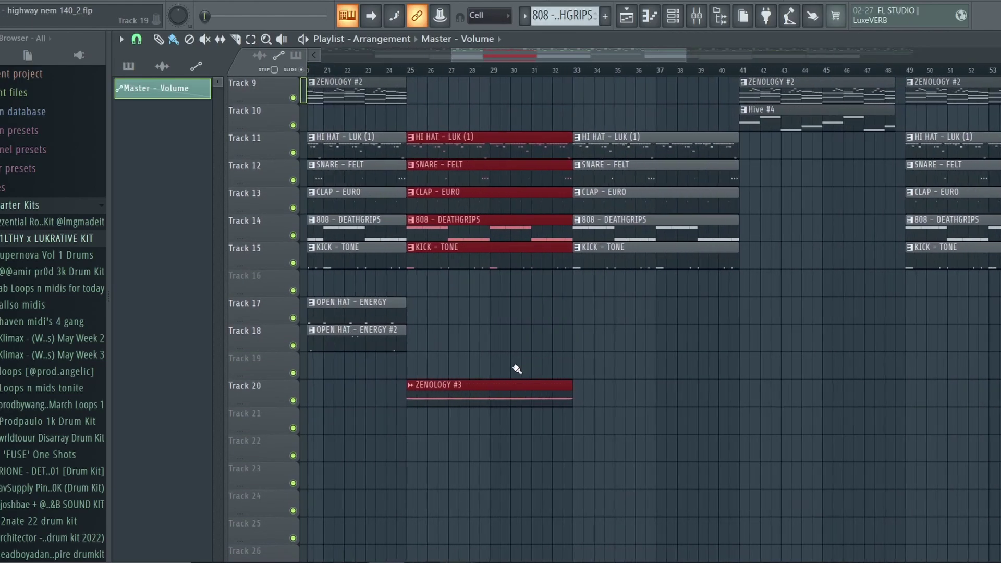
pyautogui.click(423, 385)
pyautogui.doubleClick(423, 385)
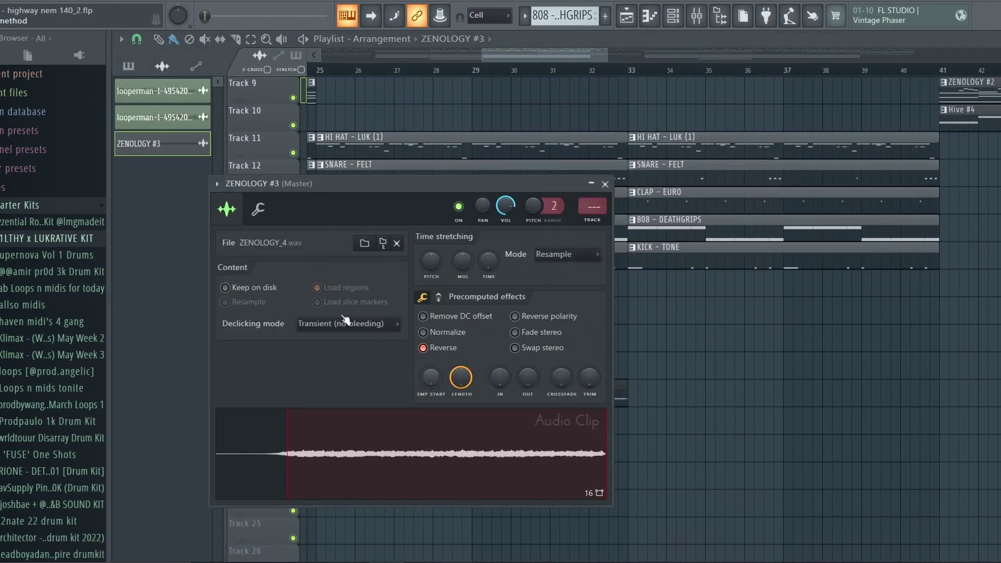
pyautogui.click(604, 185)
# - Check the Hive pattern's notes in the piano roll and return to an overview of the whole playlist arrangement
pyautogui.doubleClick(662, 101)
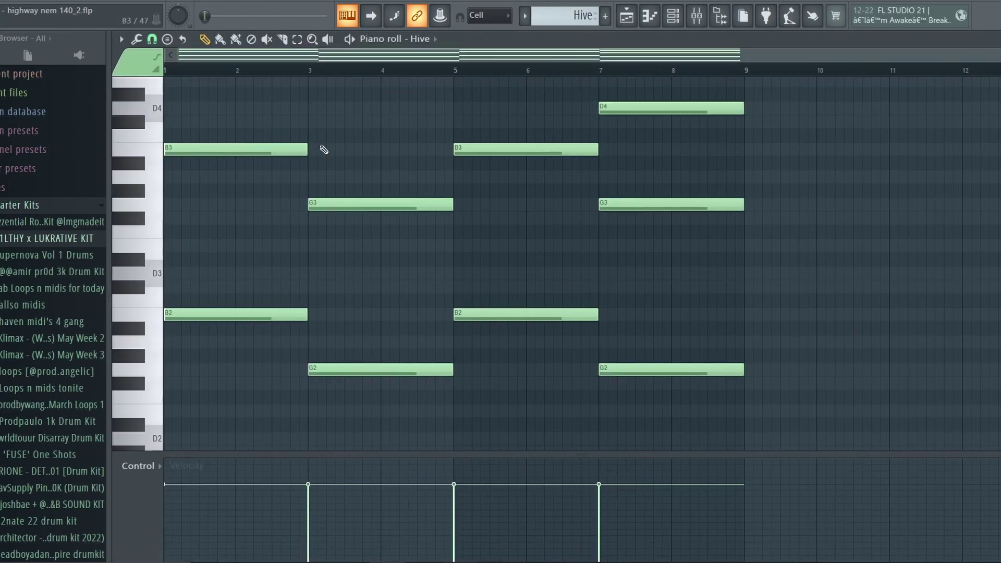
pyautogui.scroll(-5, 394, 262)
pyautogui.press('F5')
pyautogui.scroll(-12, 449, 380)
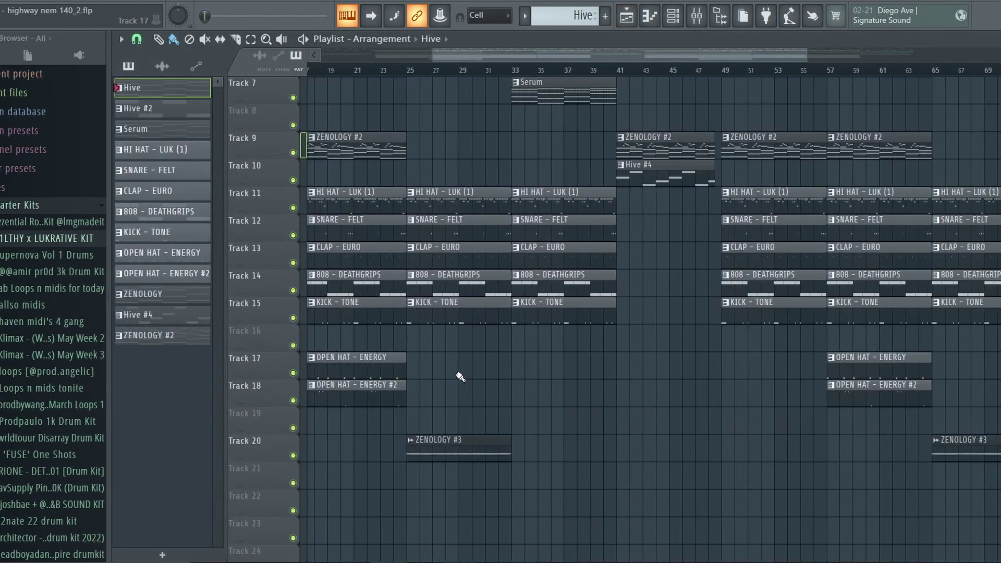
pyautogui.click(450, 347)
pyautogui.scroll(6, 522, 365)
pyautogui.scroll(4, 523, 366)
pyautogui.scroll(-3, 556, 323)
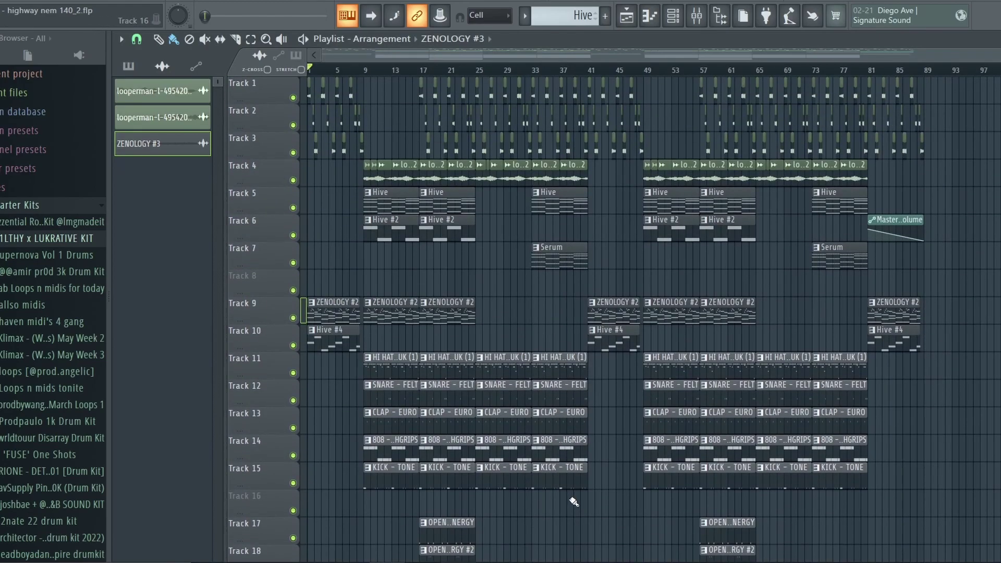
# - Select the clips from bar 33 to bar 41, and examine the Serum clip on track 7 by itself
pyautogui.moveTo(564, 354); pyautogui.dragTo(532, 80)
pyautogui.click(619, 252)
pyautogui.click(578, 255)
pyautogui.scroll(6, 544, 315)
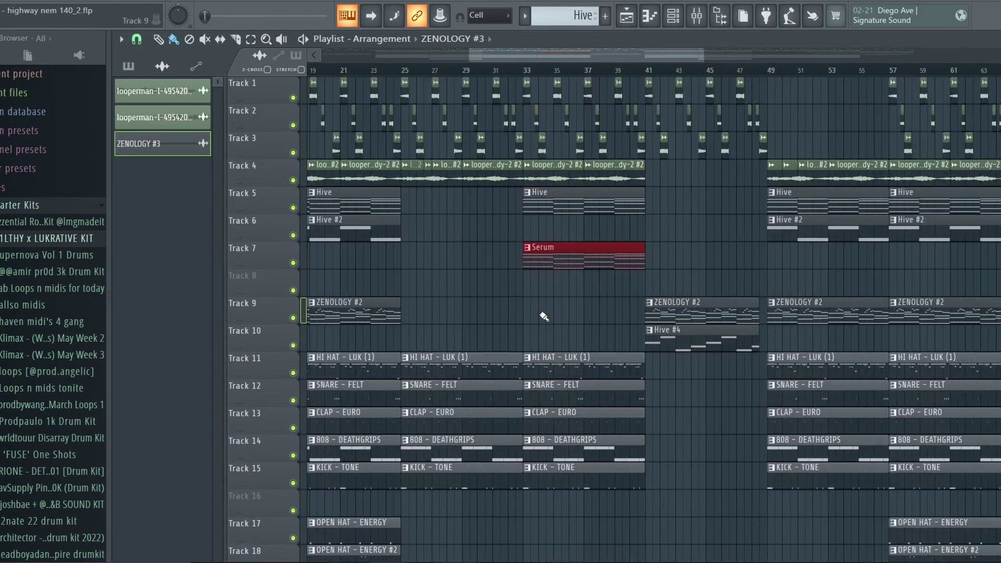
pyautogui.scroll(5, 547, 319)
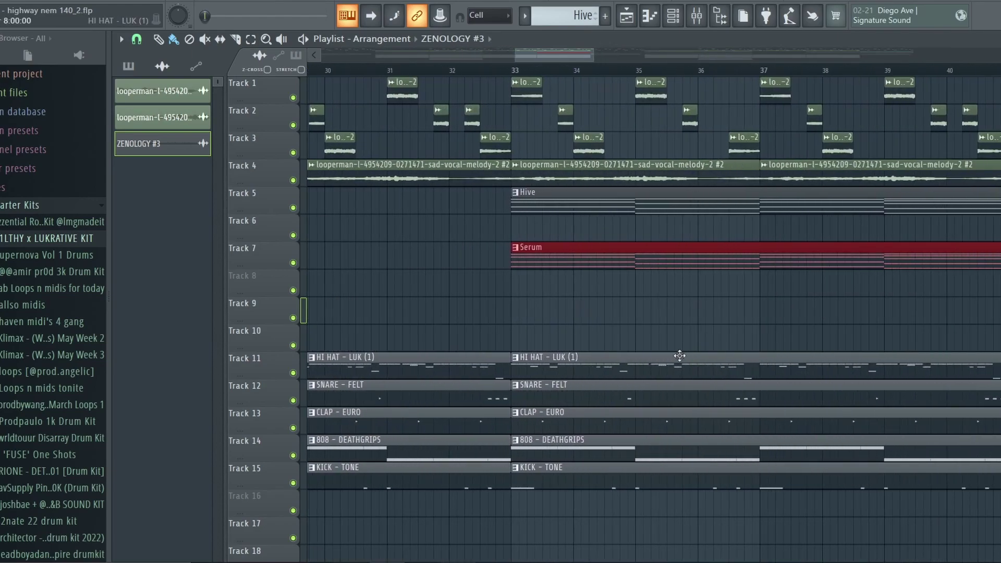
# - Select the rest of the arrangement from bar 33 onward for review, and narrow the selection to the closing clips from bar 81
pyautogui.scroll(-10, 688, 353)
pyautogui.keyDown('ctrl'); pyautogui.click(610, 270); pyautogui.keyUp('ctrl')
pyautogui.scroll(-4, 729, 339)
pyautogui.moveTo(985, 506); pyautogui.dragTo(546, 78)
pyautogui.scroll(4, 546, 208)
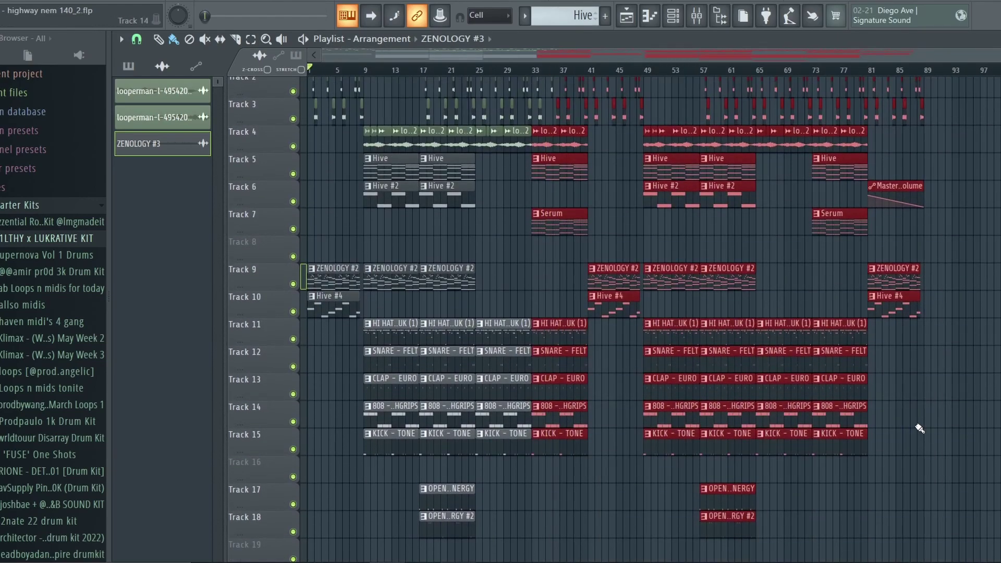
pyautogui.moveTo(955, 404); pyautogui.dragTo(873, 71)
pyautogui.scroll(-1, 327, 230)
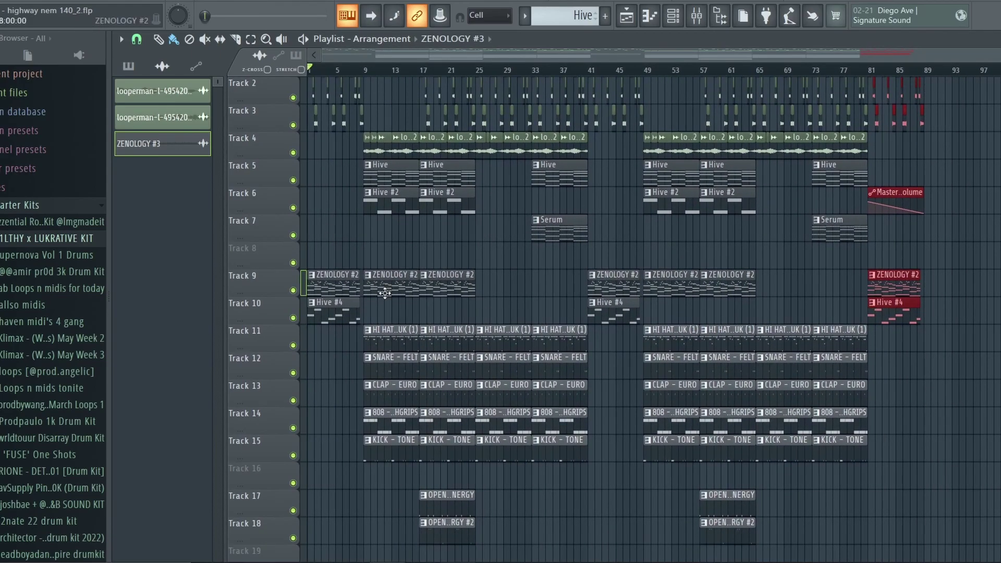